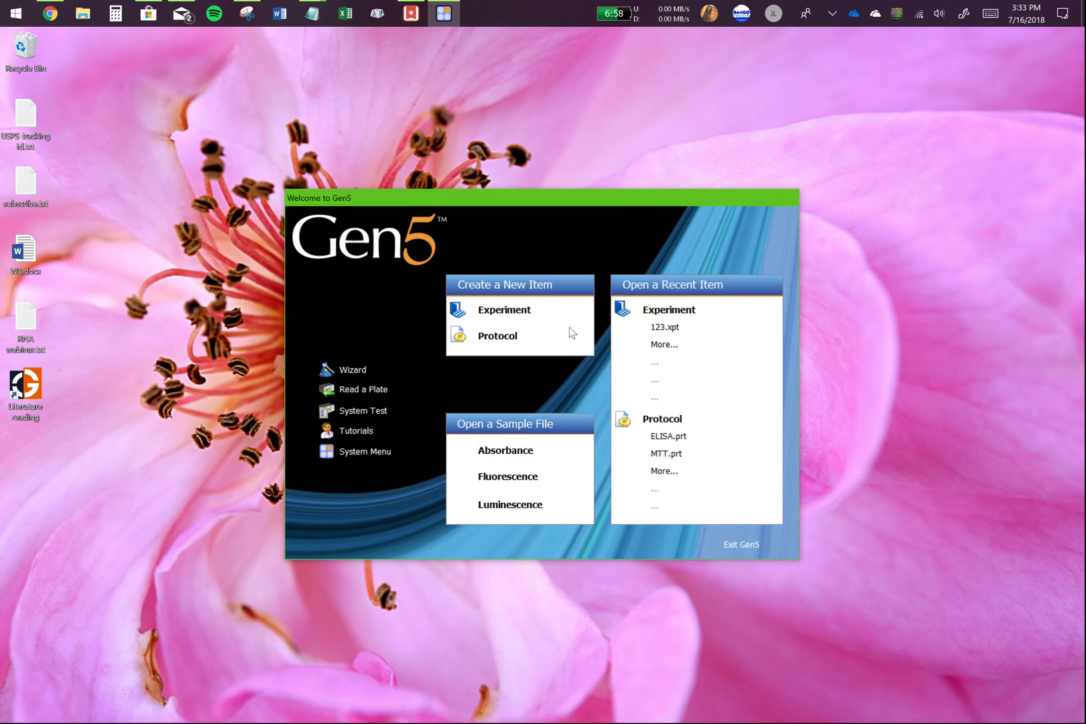
# Step: Choose Experiment under Create a New Item on the Gen5 welcome screen
pyautogui.click(512, 312)
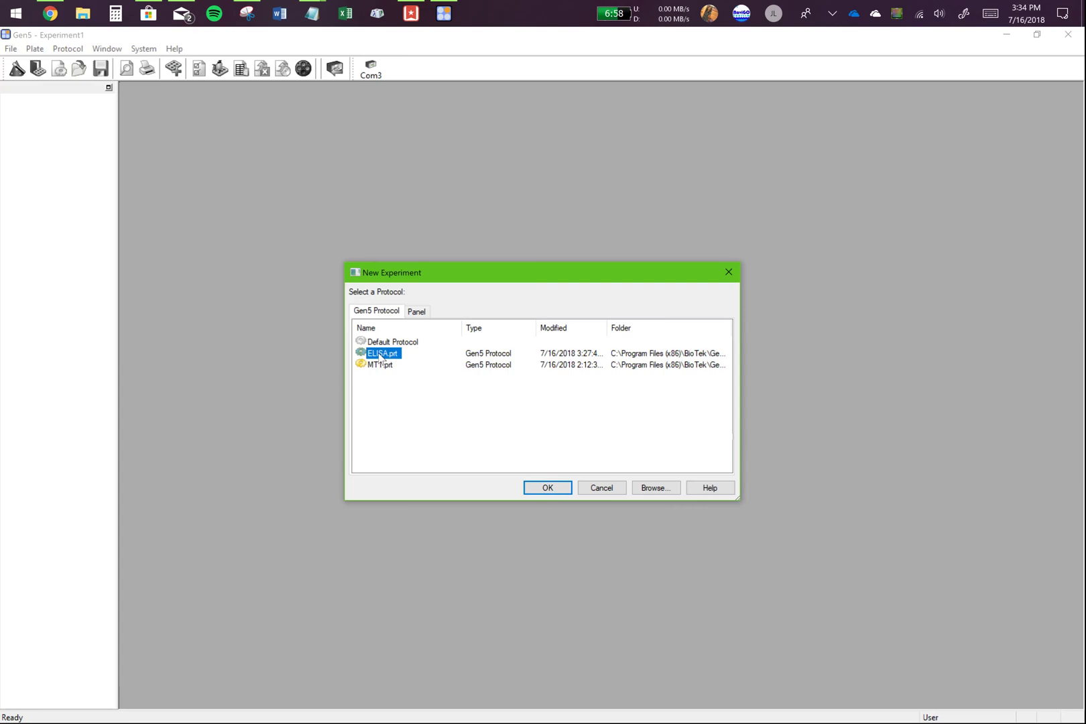
# Step: Create the experiment from ELISA.prt and open its Plate Layout editor
pyautogui.doubleClick(379, 354)
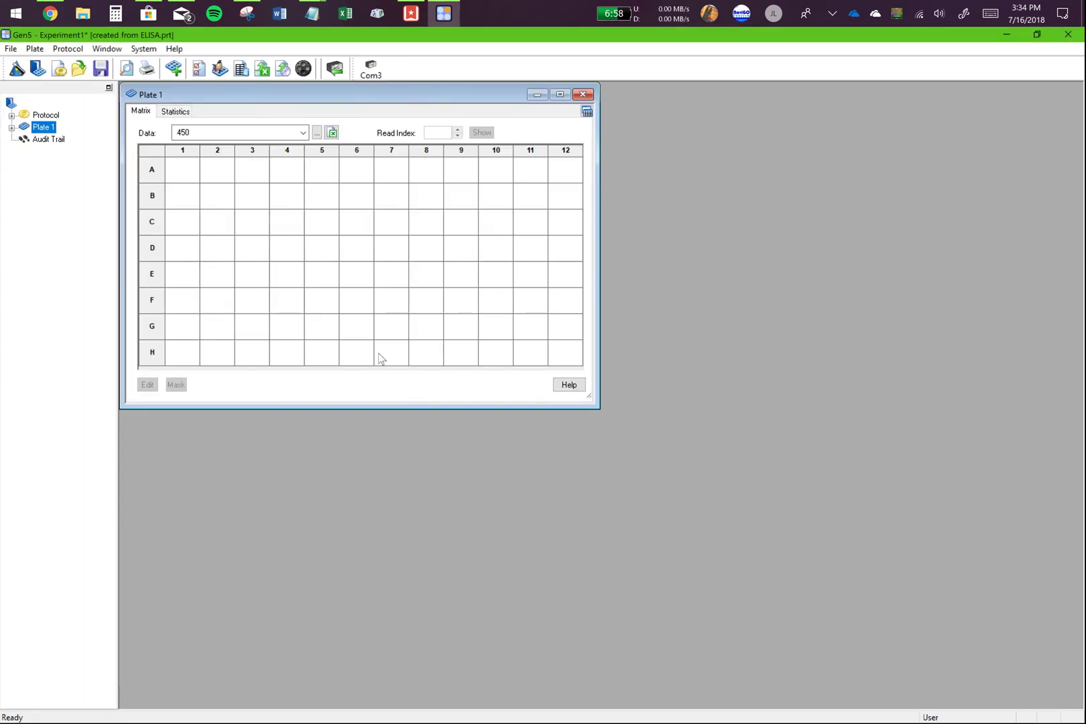
pyautogui.doubleClick(11, 115)
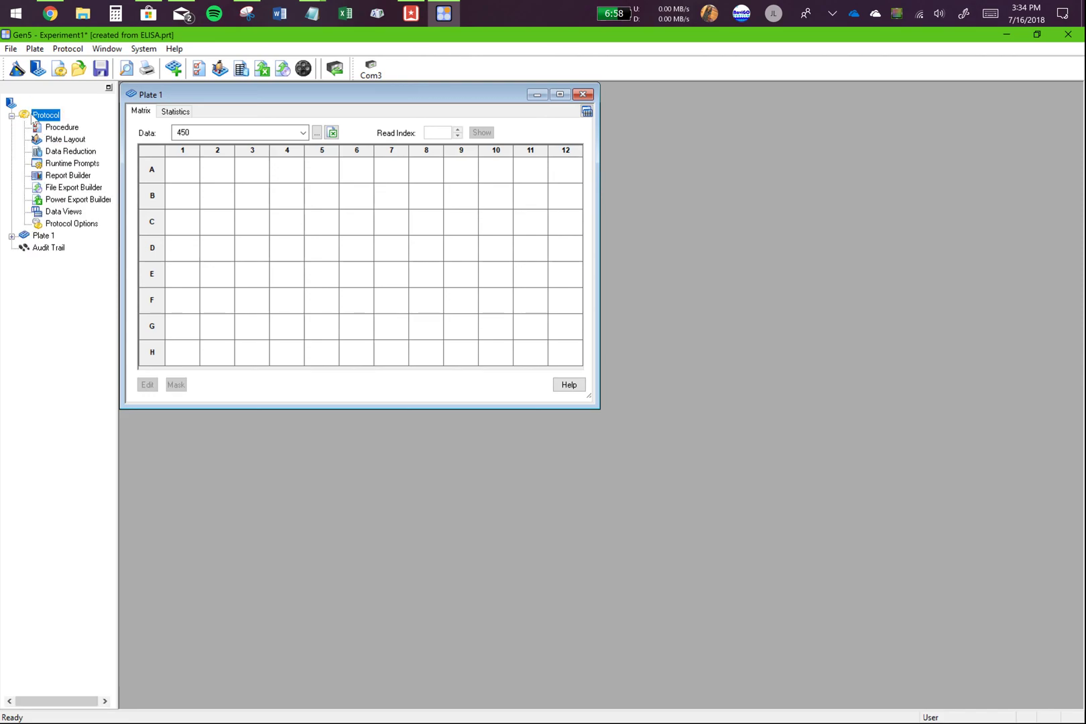
pyautogui.click(67, 139)
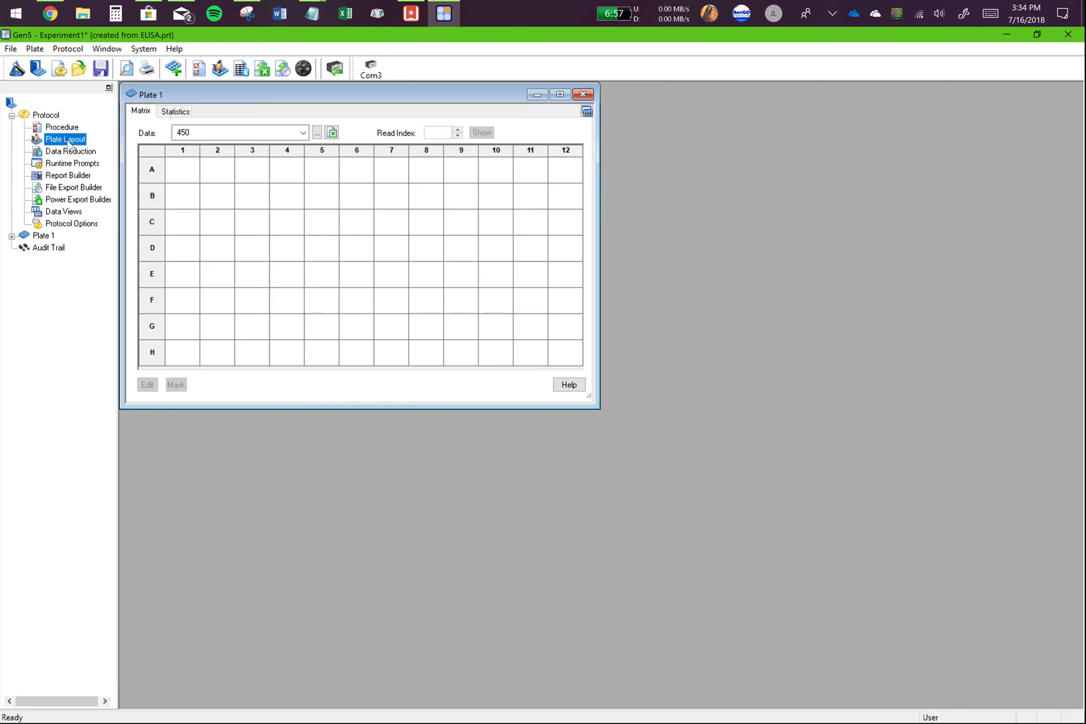
pyautogui.doubleClick(67, 139)
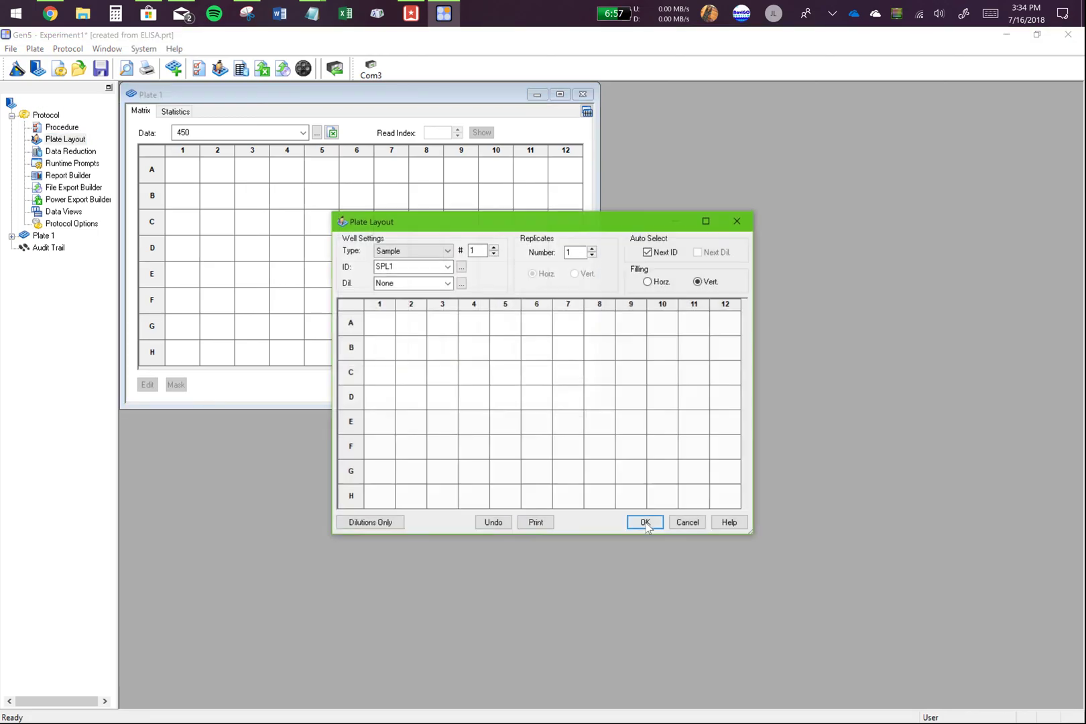
# Step: Set the Plate Layout well Type to Standard
pyautogui.click(424, 253)
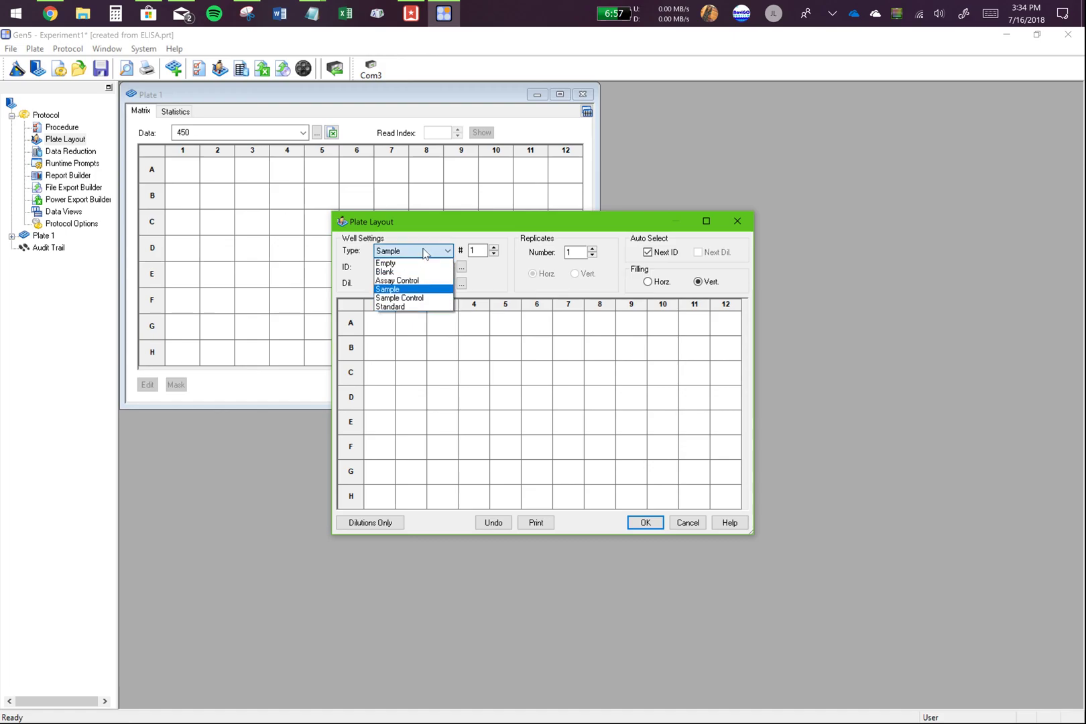
pyautogui.click(396, 307)
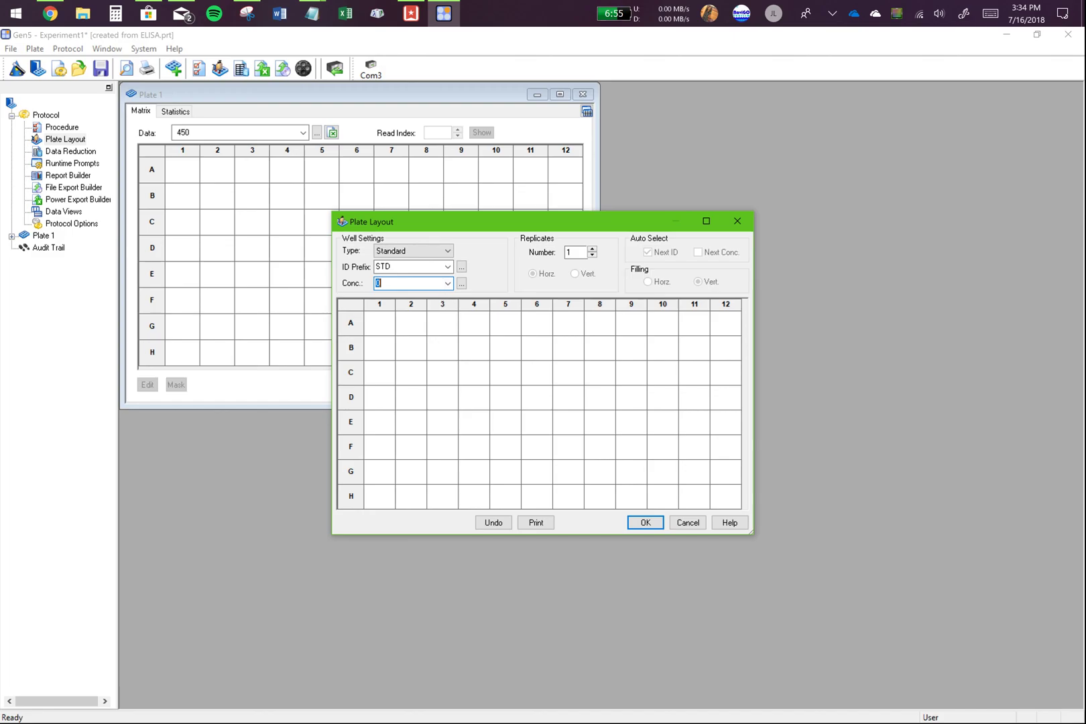
pyautogui.hotkey('shift', 'Tab')
# Step: Give STD1 a concentration of 1000 with unit ng/ul
pyautogui.click(462, 283)
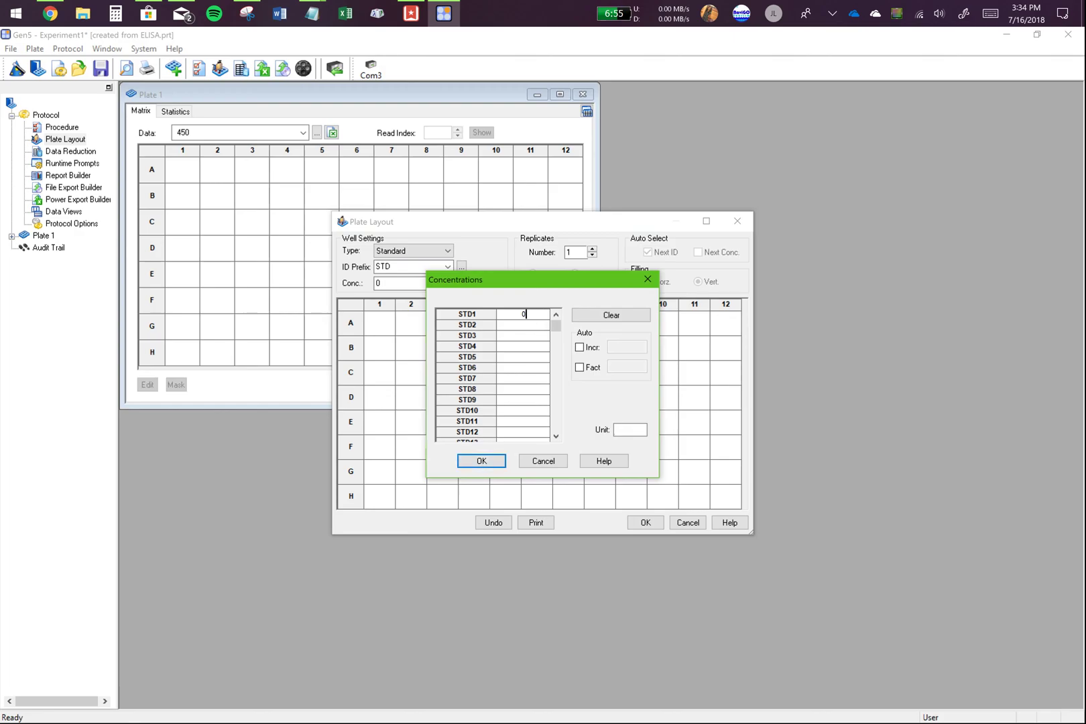
pyautogui.click(526, 314)
pyautogui.press('BackSpace')
pyautogui.write('1000')
pyautogui.click(617, 429)
pyautogui.write('ng/ul')
pyautogui.hotkey('shift', 'Home')
pyautogui.press('End')
pyautogui.click(527, 318)
# Step: Apply a 0.5 dilution factor to auto-fill STD2–STD7 (500 down to 15.625)
pyautogui.click(587, 370)
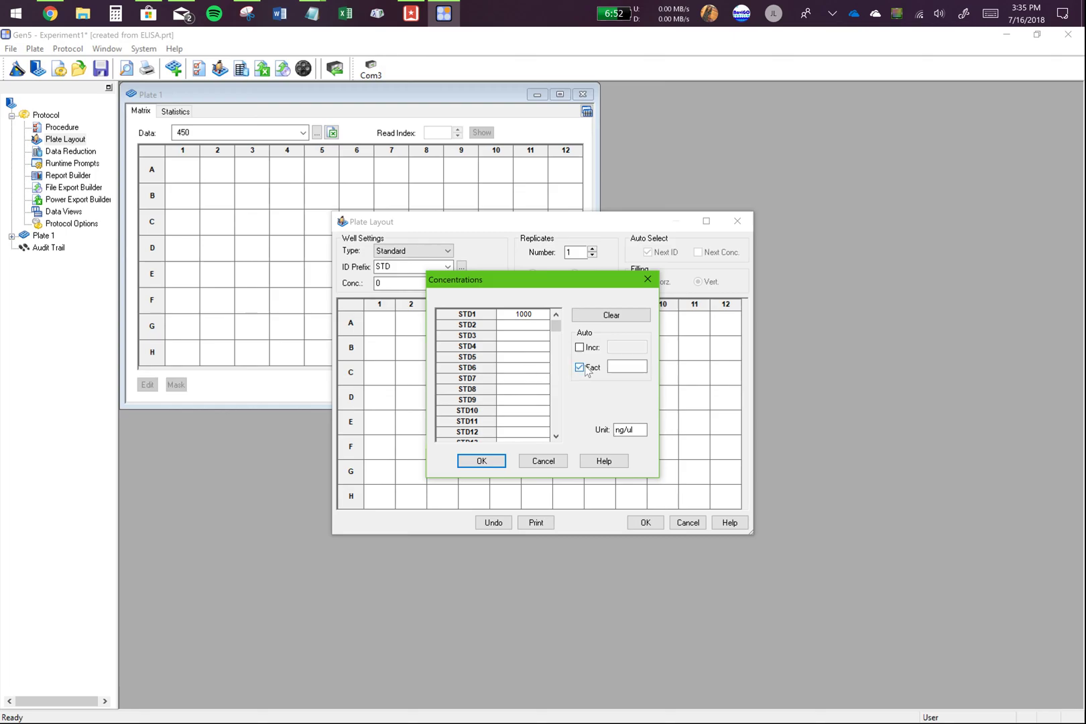
pyautogui.press('Tab')
pyautogui.write('2')
pyautogui.press('BackSpace')
pyautogui.write('0.5')
pyautogui.click(516, 314)
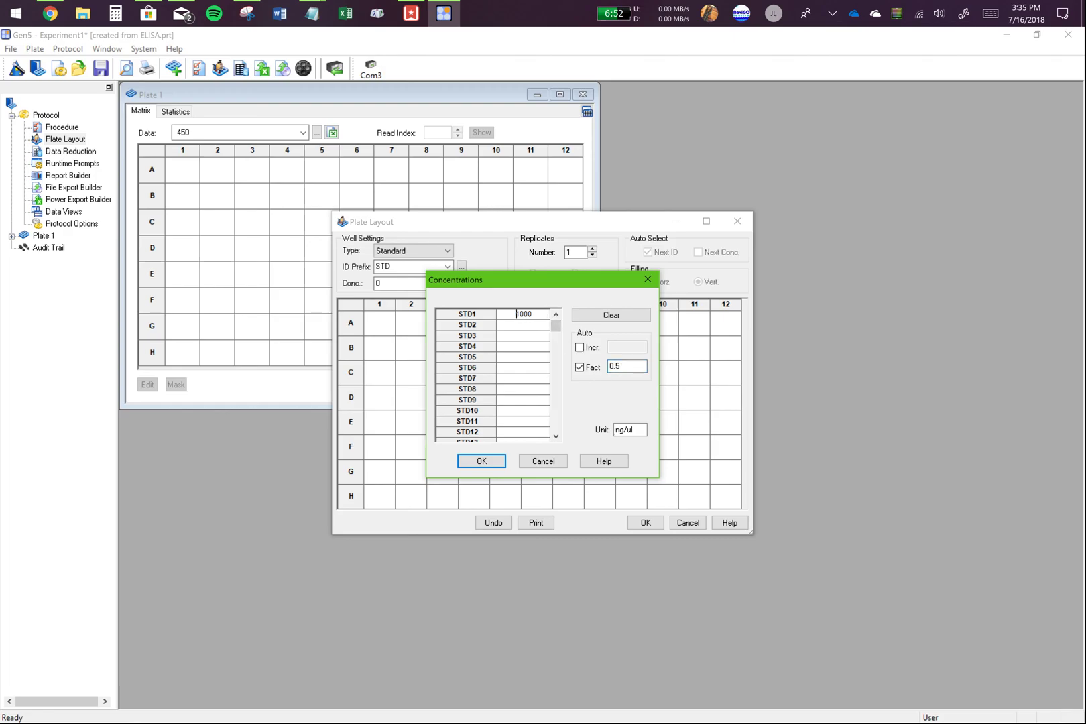
pyautogui.click(518, 335)
pyautogui.click(524, 347)
pyautogui.click(523, 357)
pyautogui.click(524, 378)
# Step: Place STD1–STD7 in rows A–G, triplicate across columns 1–3, using 3 horizontal replicates and Next Conc
pyautogui.click(482, 462)
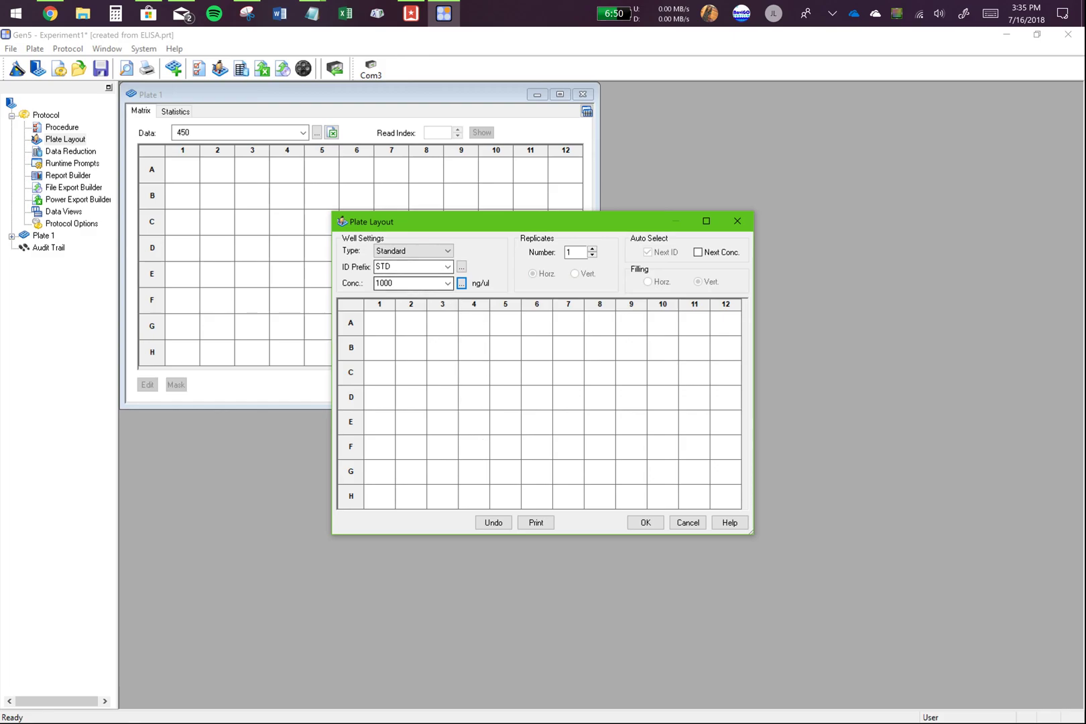
pyautogui.click(592, 249)
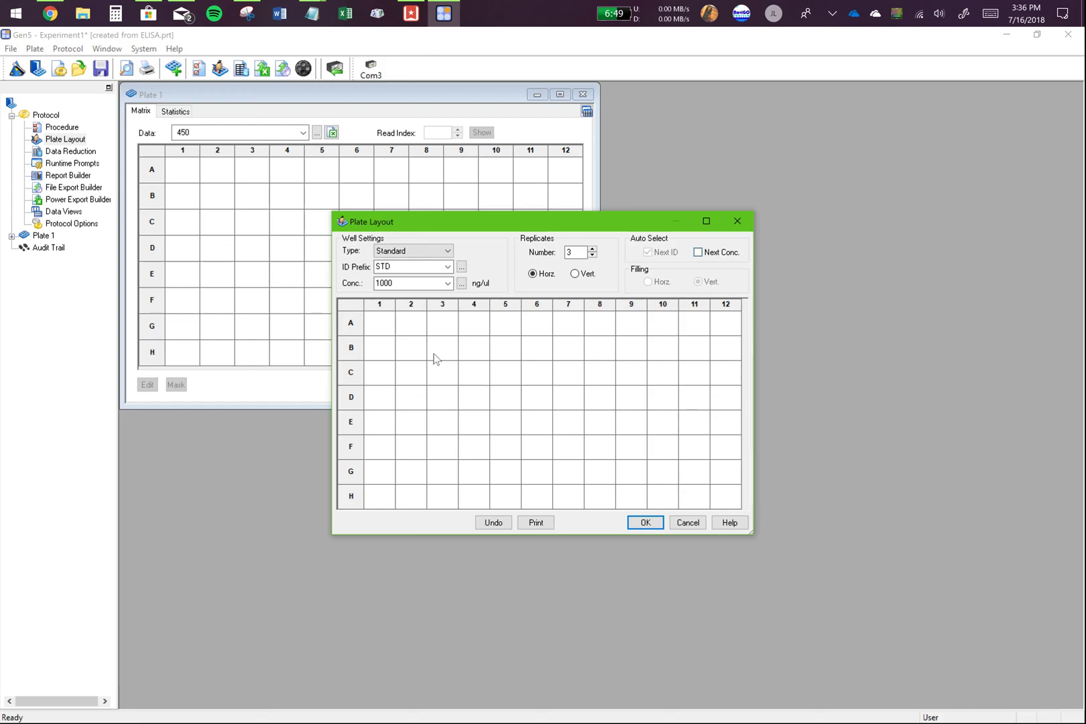
pyautogui.moveTo(382, 331); pyautogui.dragTo(444, 467)
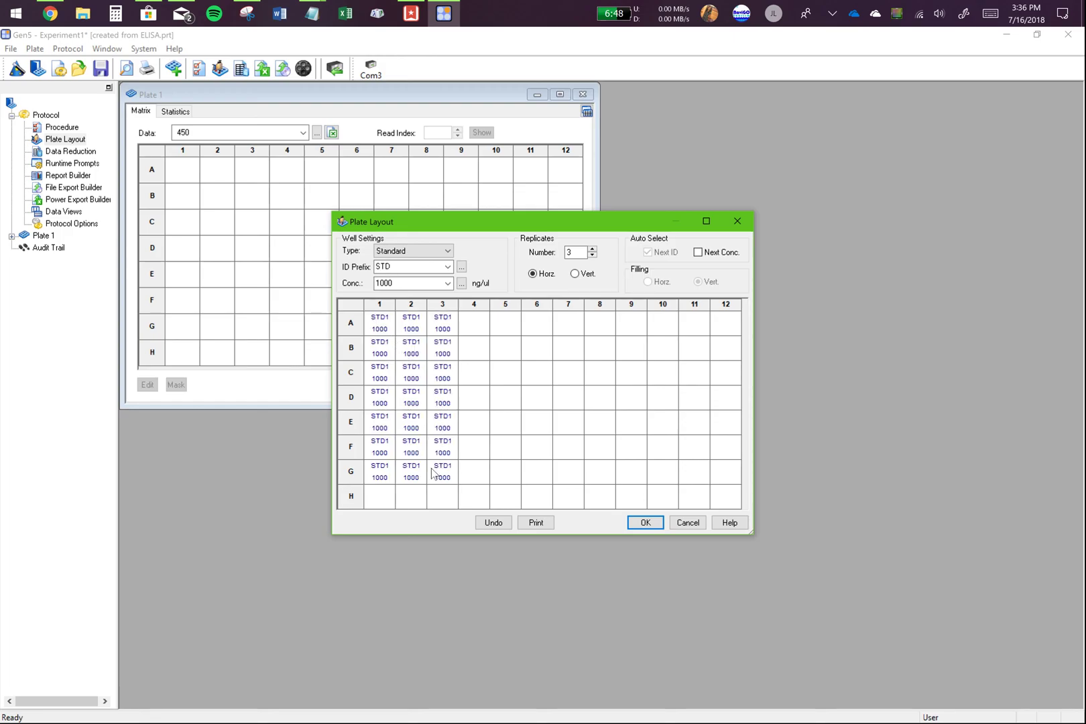
pyautogui.click(417, 254)
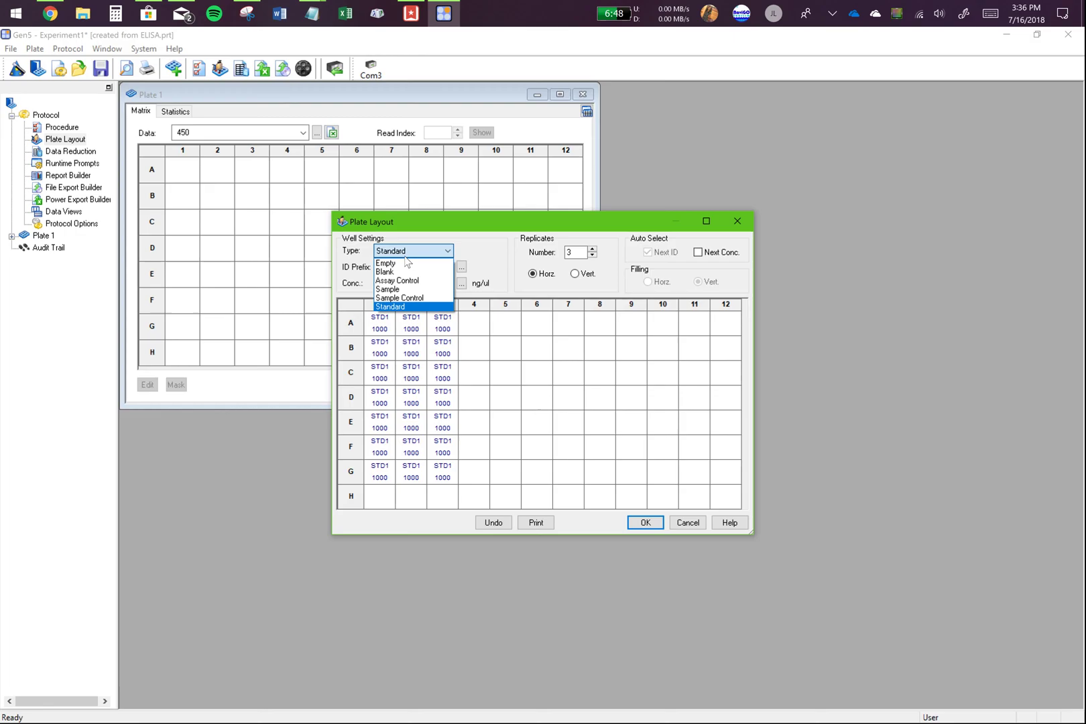
pyautogui.click(401, 262)
pyautogui.moveTo(377, 325); pyautogui.dragTo(444, 469)
pyautogui.click(409, 250)
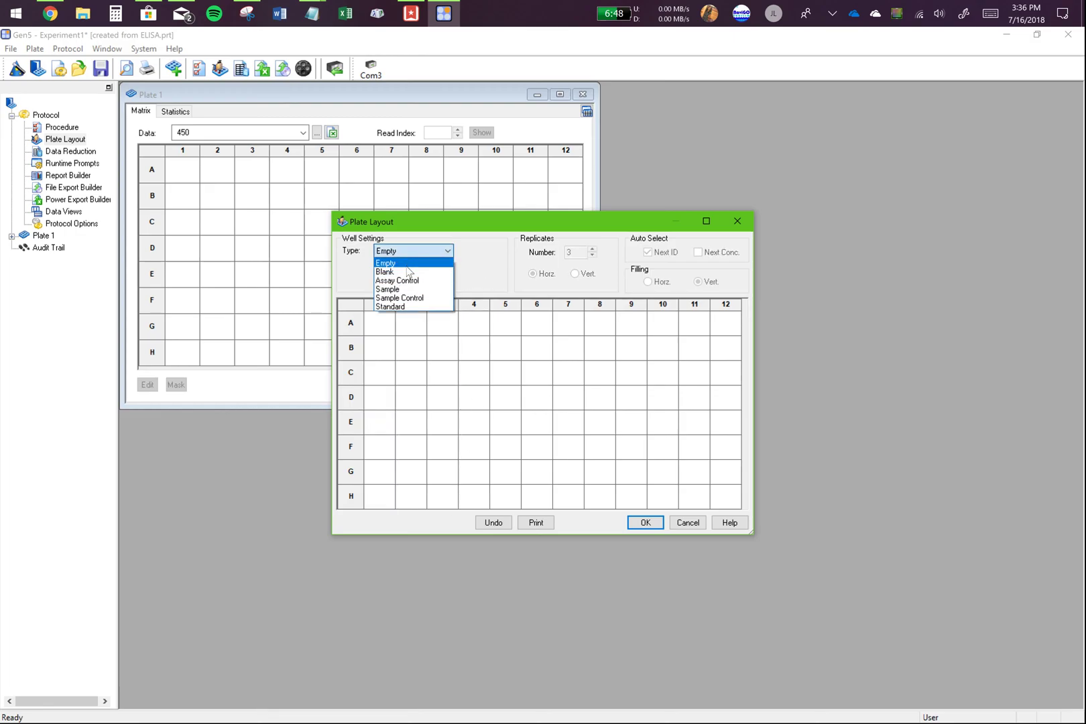
pyautogui.click(401, 308)
pyautogui.click(698, 252)
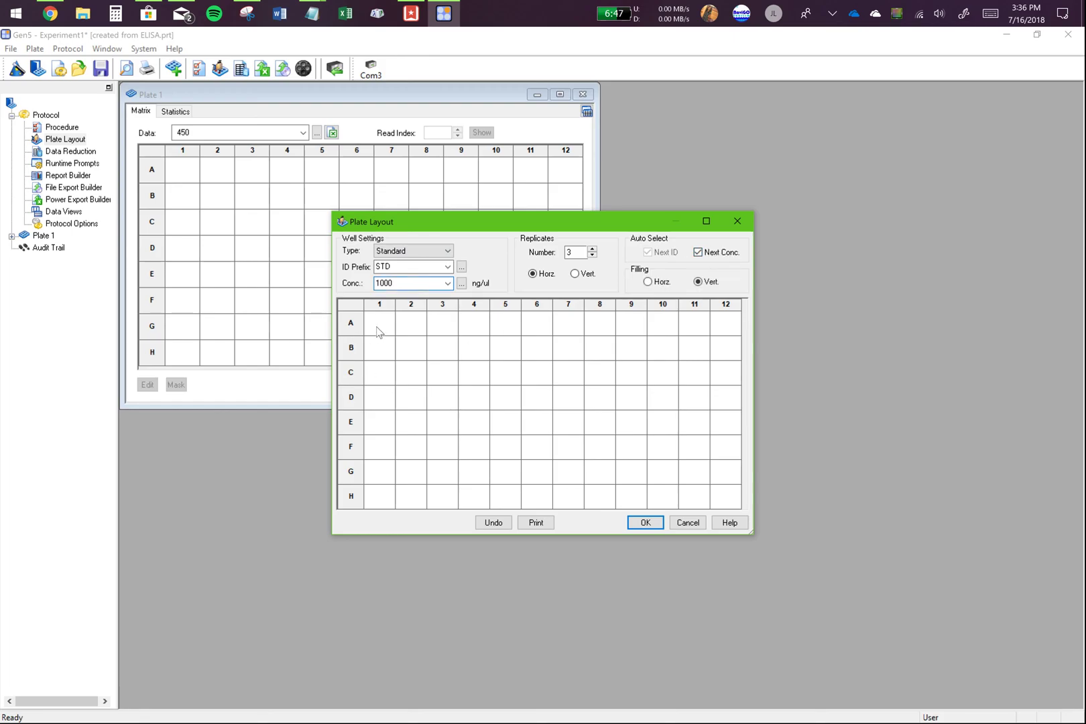
pyautogui.moveTo(377, 332); pyautogui.dragTo(442, 473)
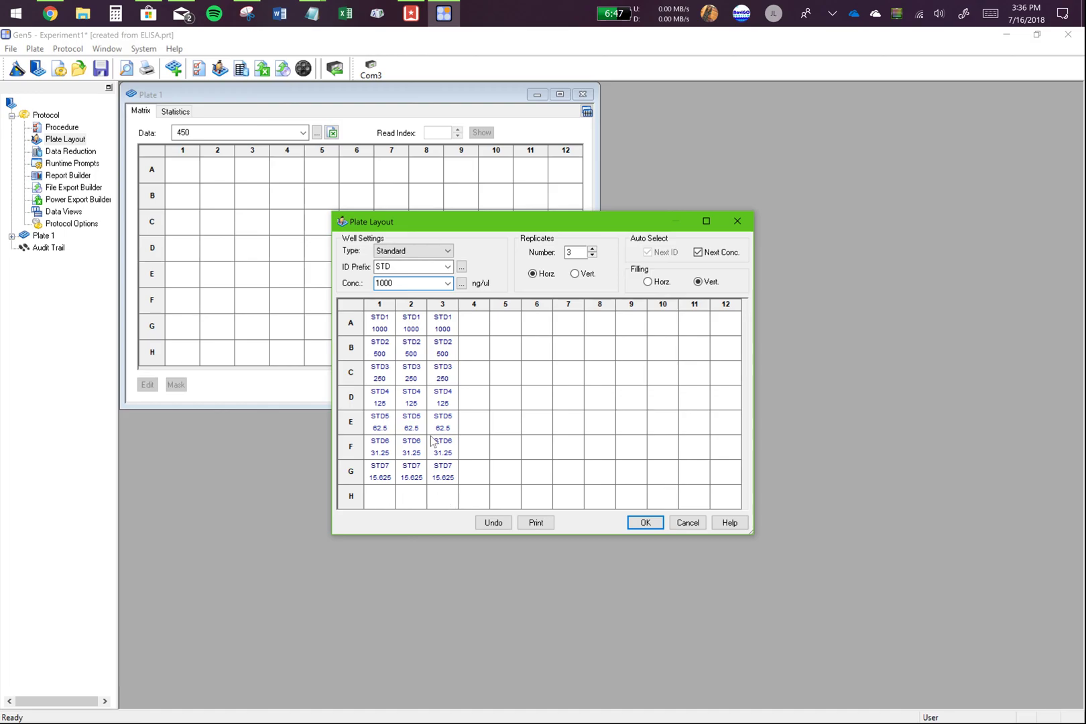
# Step: Put Blank wells in H1–H3
pyautogui.click(412, 250)
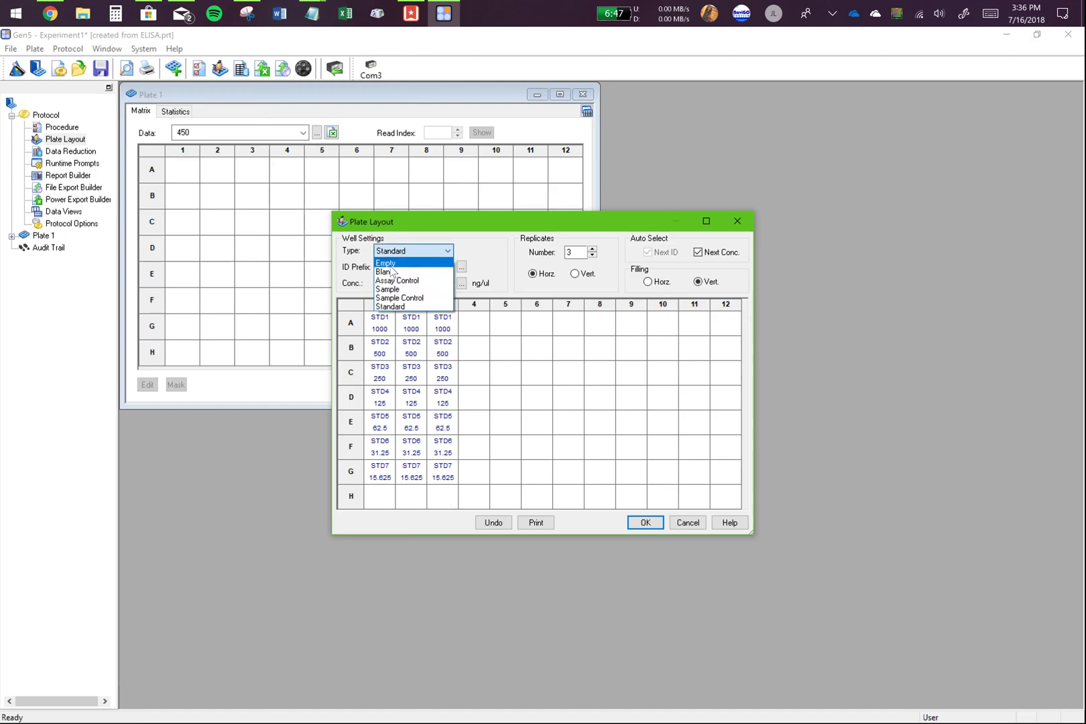
pyautogui.click(392, 263)
pyautogui.click(396, 251)
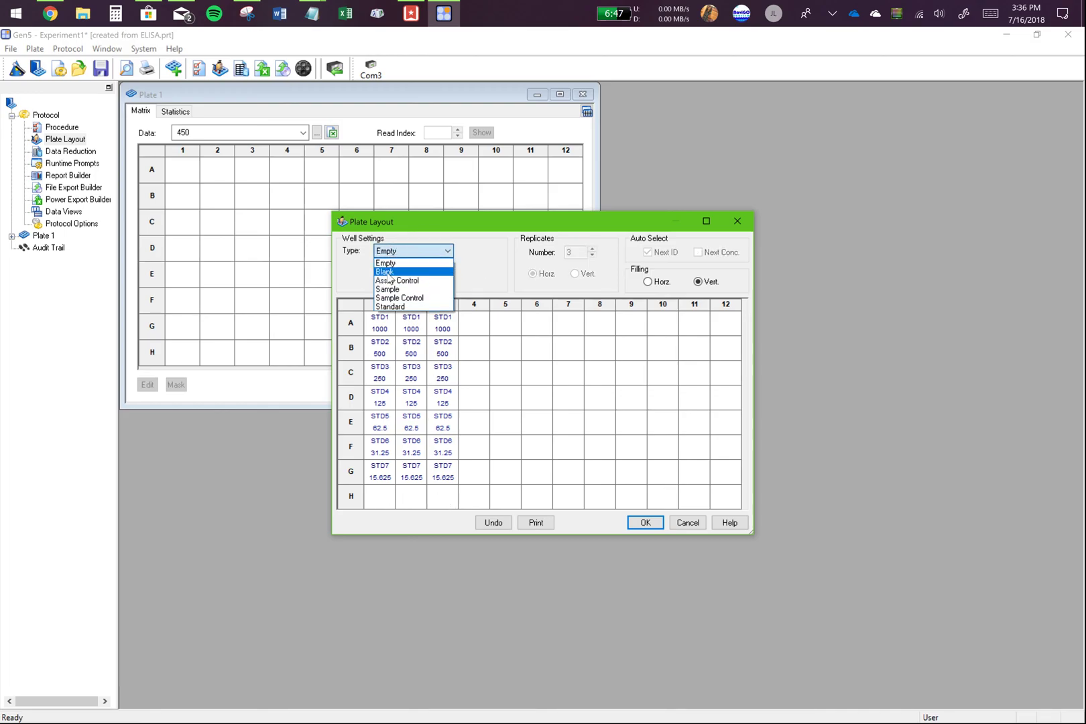
pyautogui.click(388, 274)
pyautogui.click(377, 496)
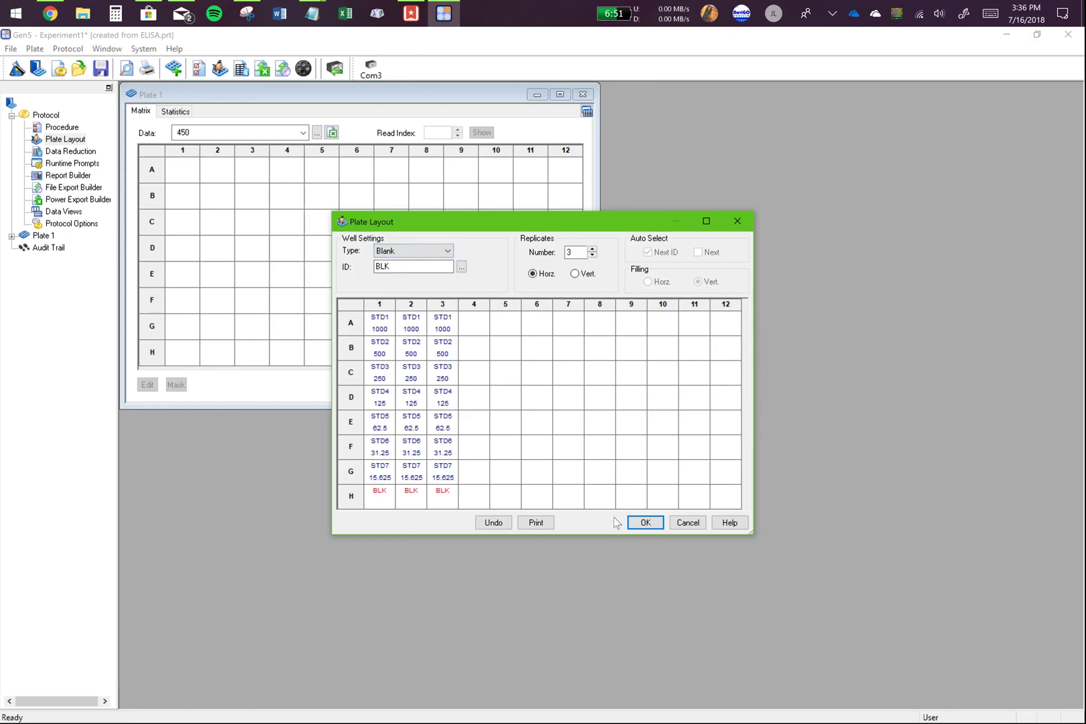
# Step: Add a Curve Analysis step using STD wells, with plate layout settings as X data
pyautogui.click(645, 522)
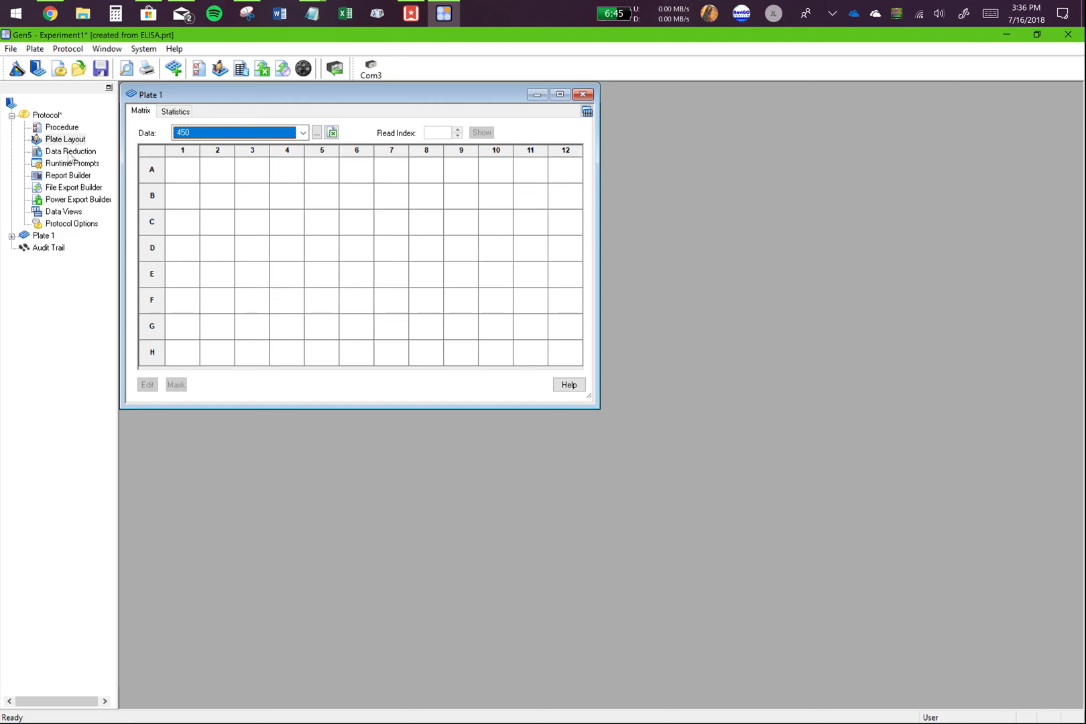
pyautogui.doubleClick(70, 153)
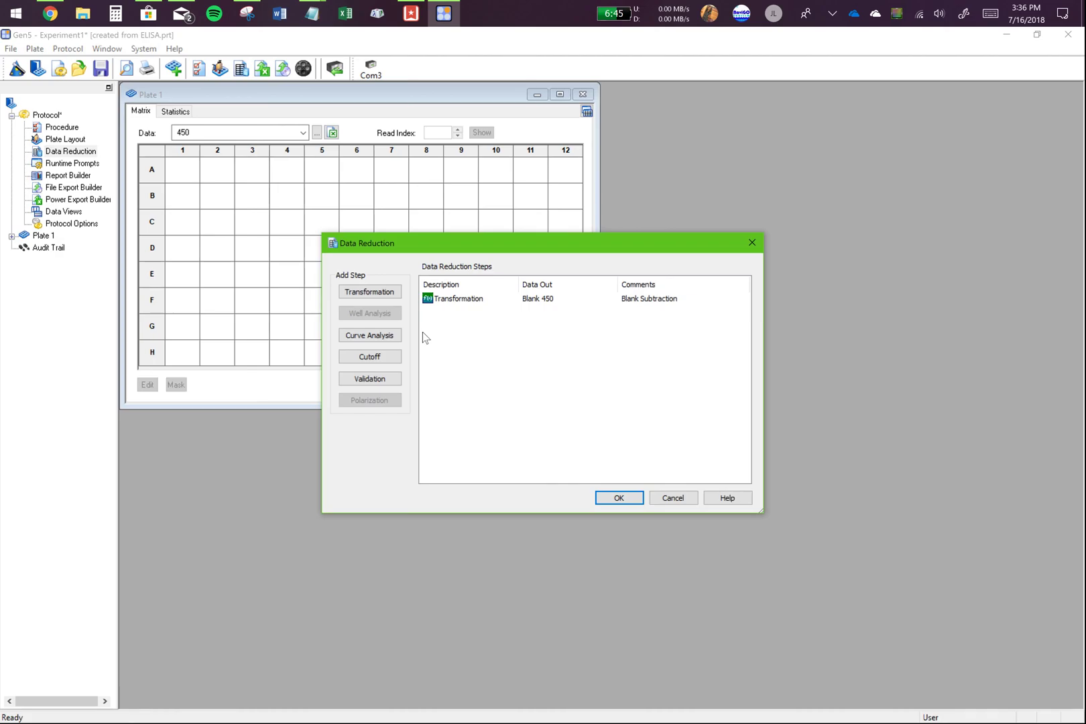
pyautogui.click(370, 336)
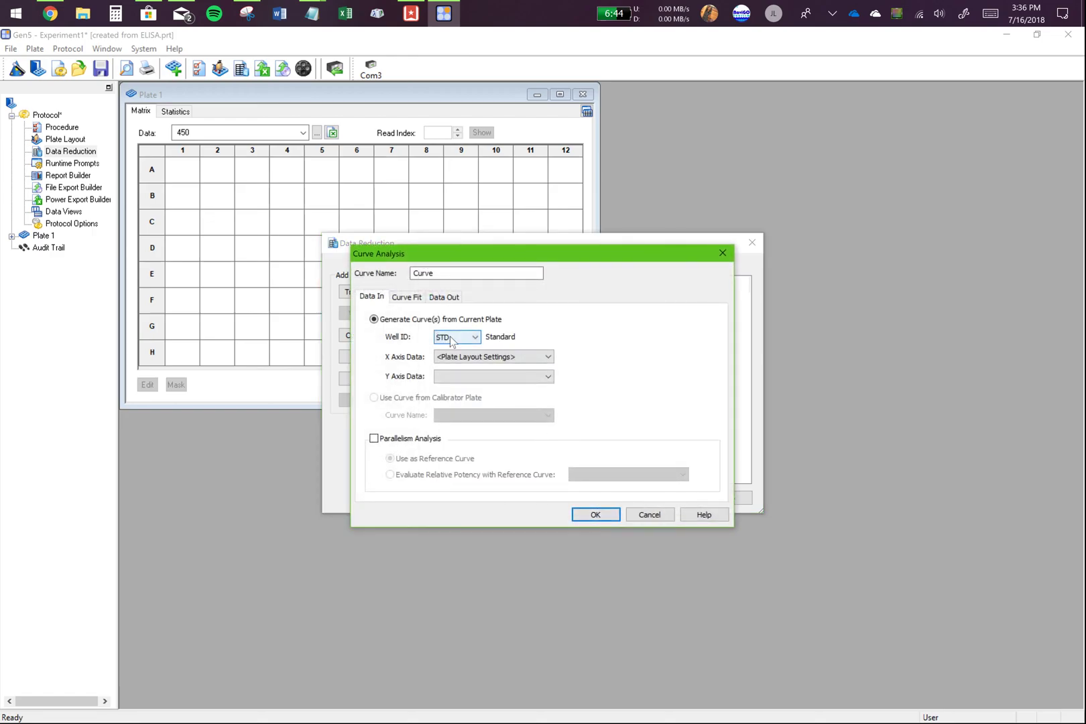
pyautogui.click(463, 339)
pyautogui.click(460, 350)
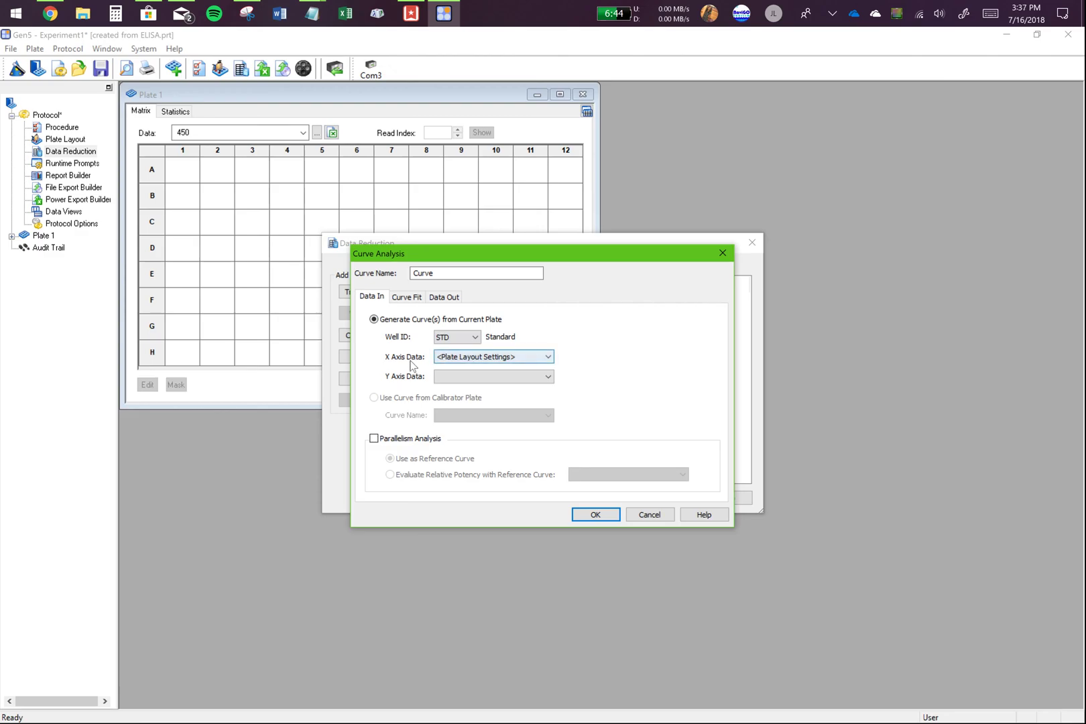
pyautogui.click(456, 362)
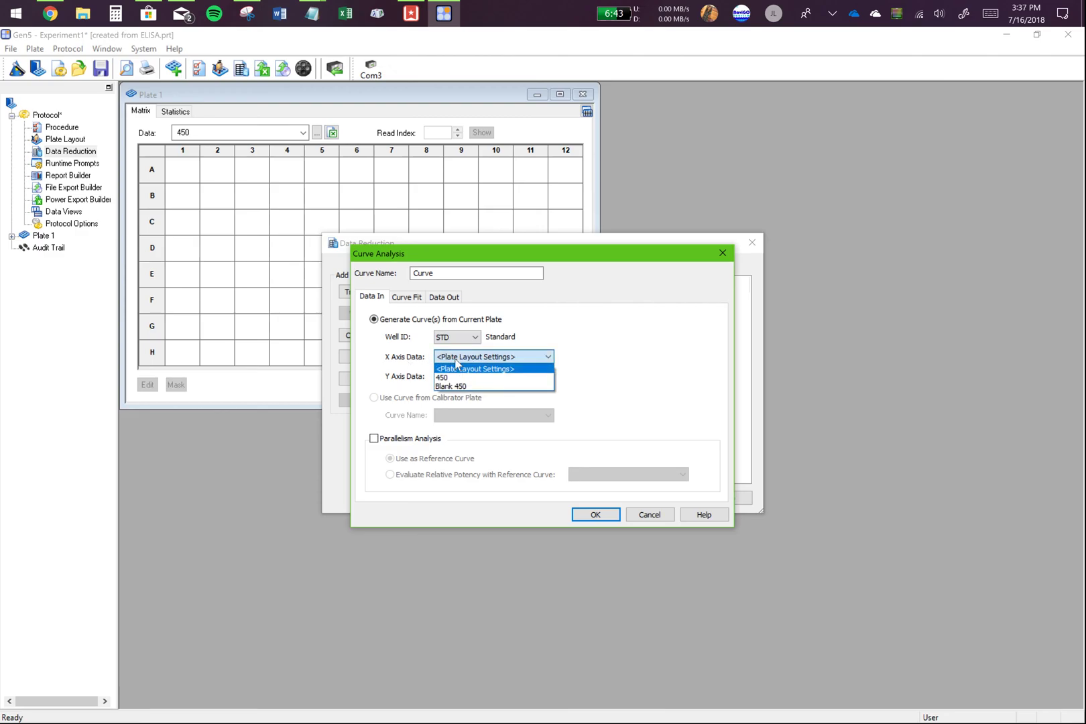
pyautogui.click(459, 368)
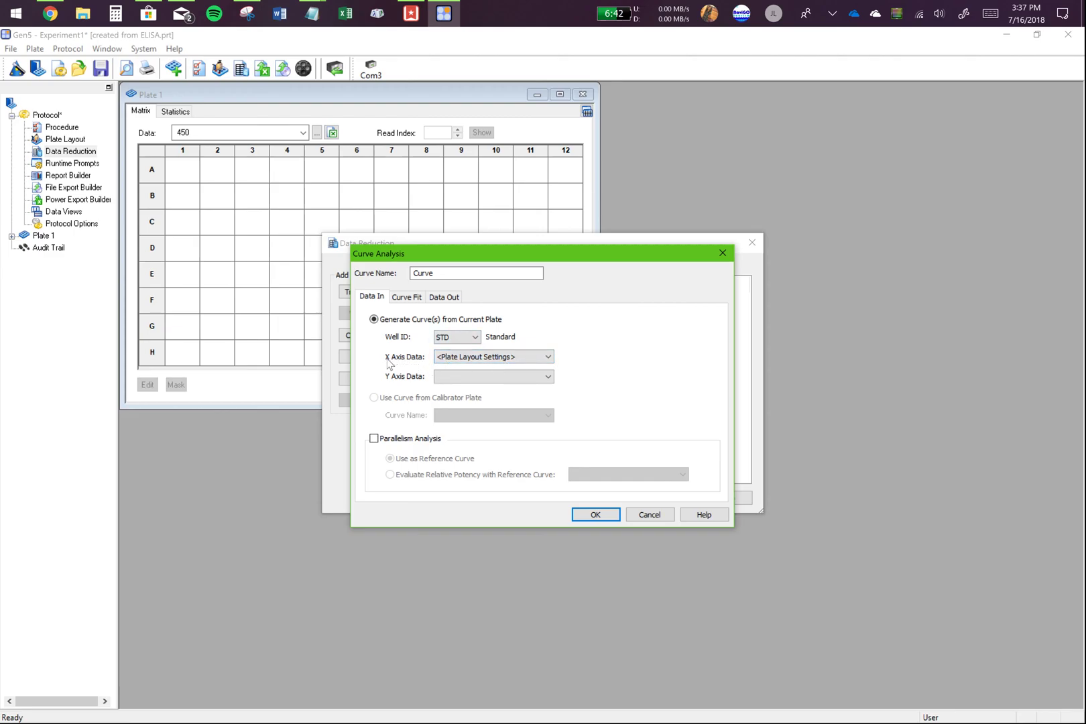
# Step: Set the curve's Y axis data to Blank 450
pyautogui.click(460, 377)
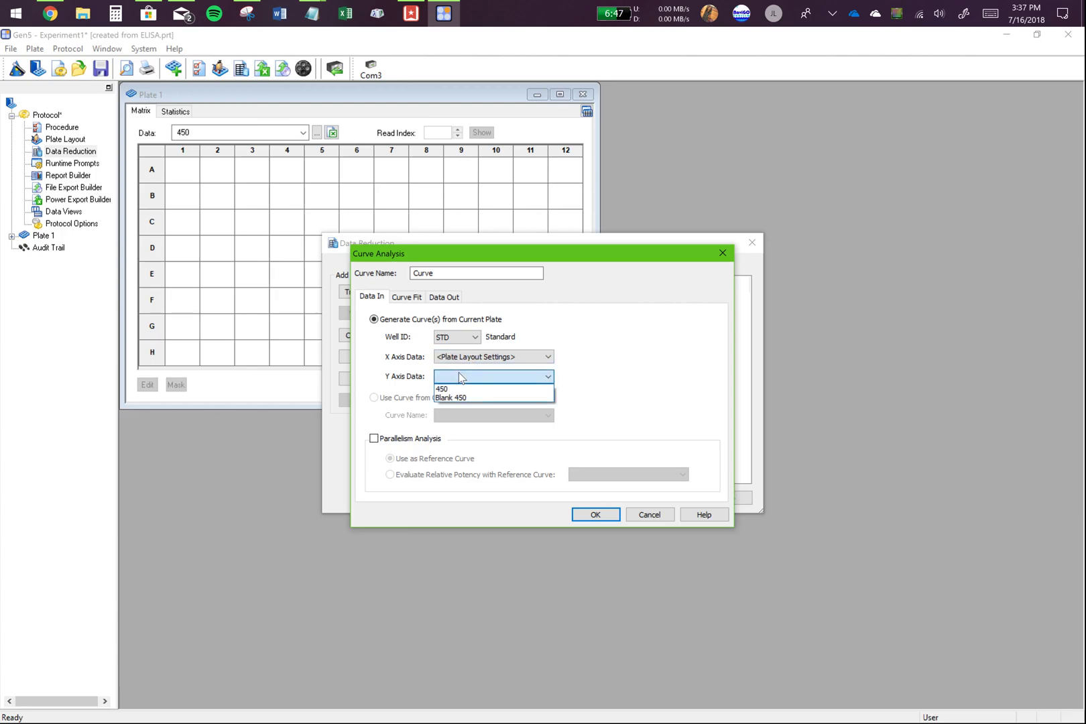
pyautogui.click(458, 399)
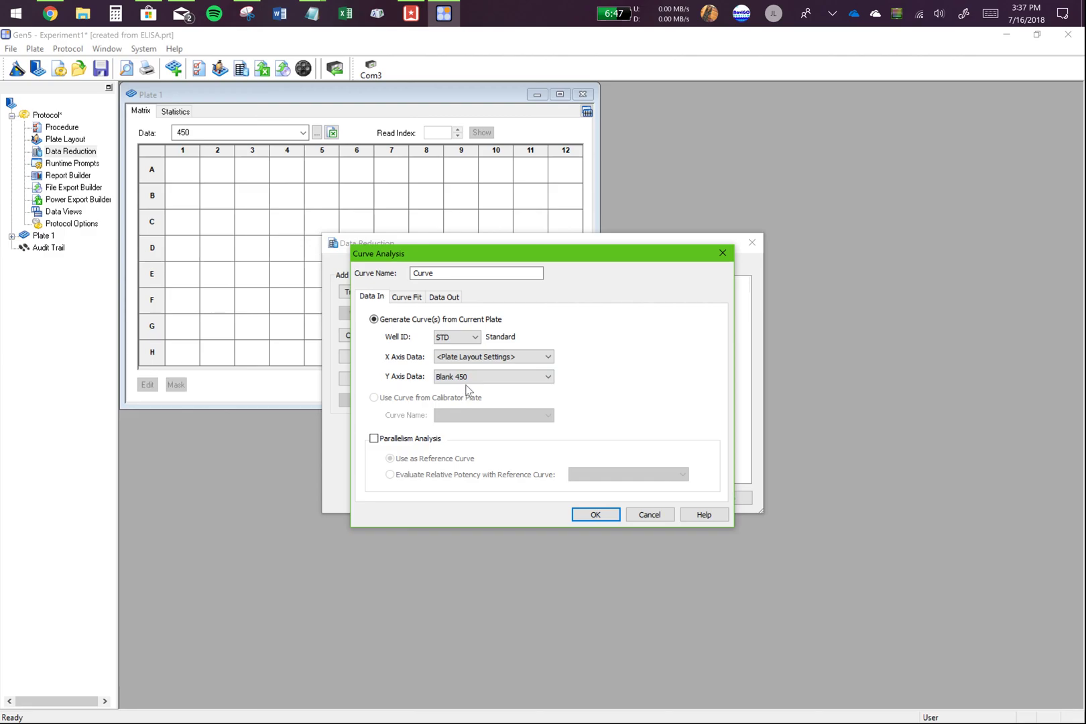
pyautogui.click(462, 379)
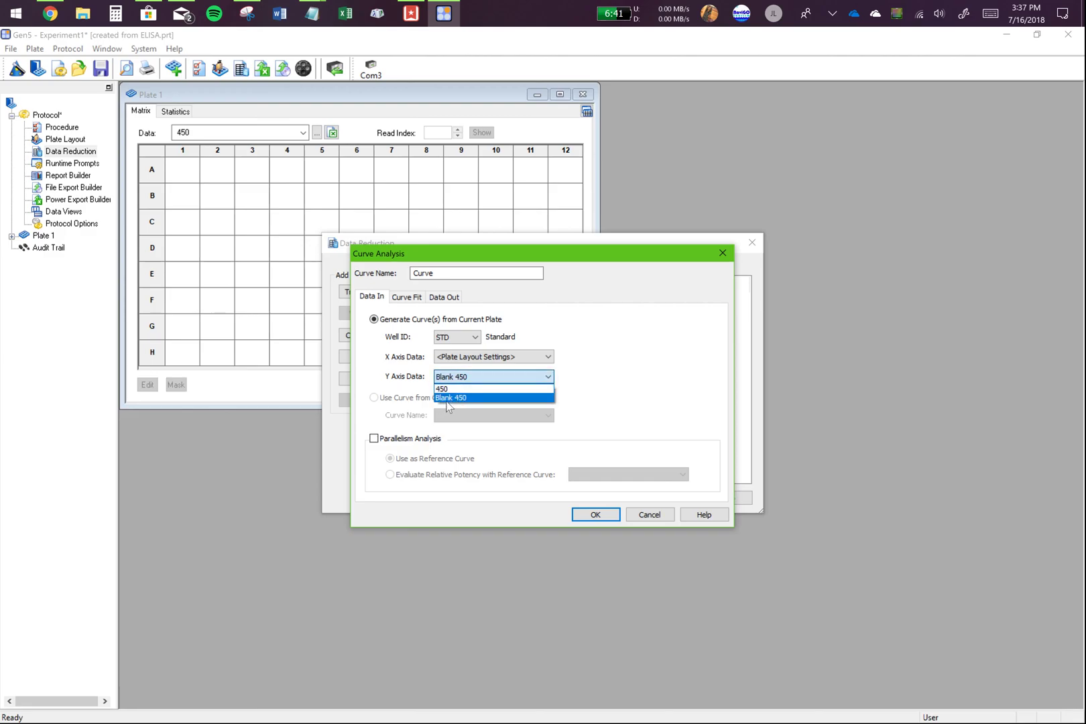
pyautogui.click(449, 400)
pyautogui.click(450, 378)
pyautogui.click(460, 399)
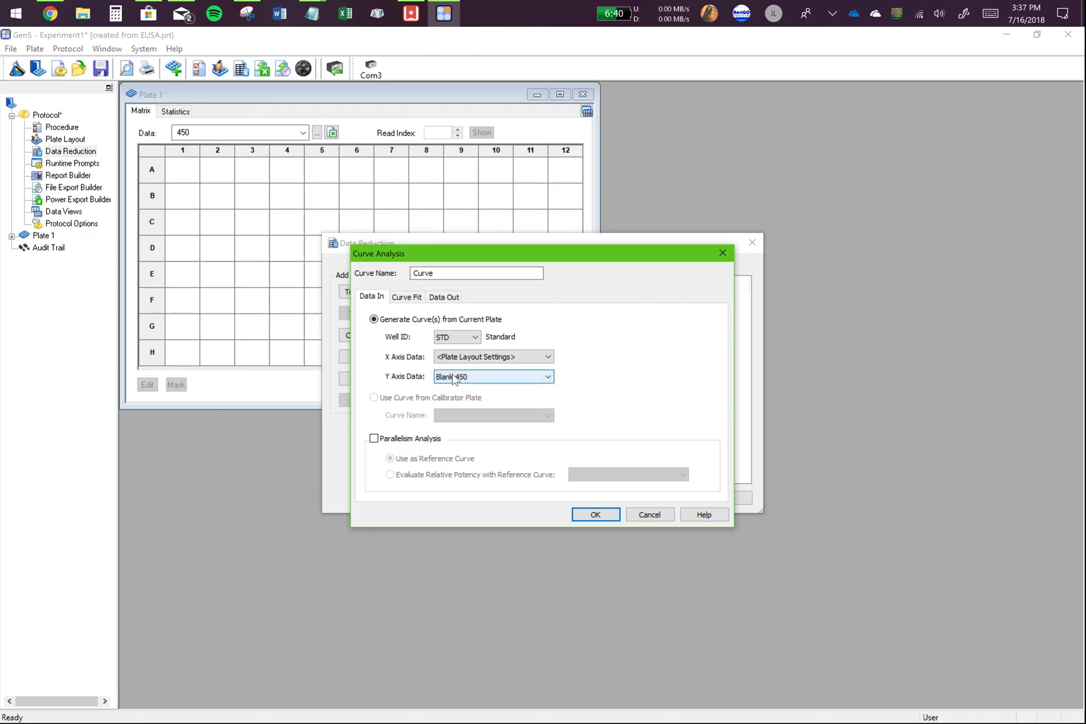
# Step: Try 4- and 5-parameter nonlinear fits, then choose linear regression Y=A*X+B
pyautogui.click(411, 297)
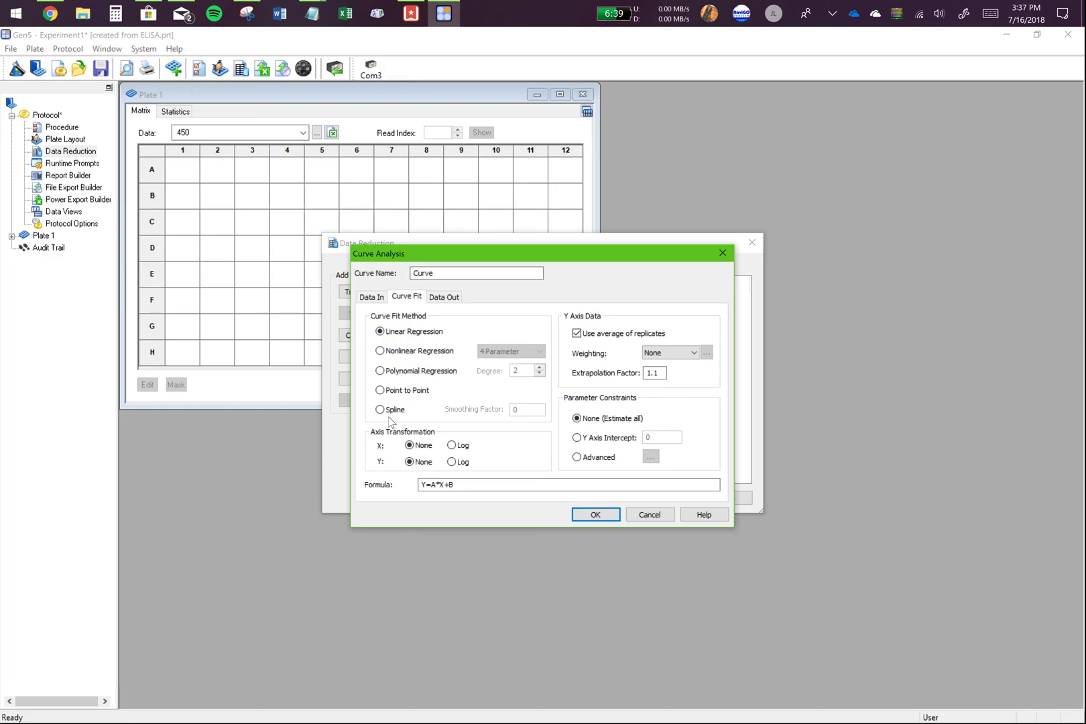
pyautogui.click(397, 355)
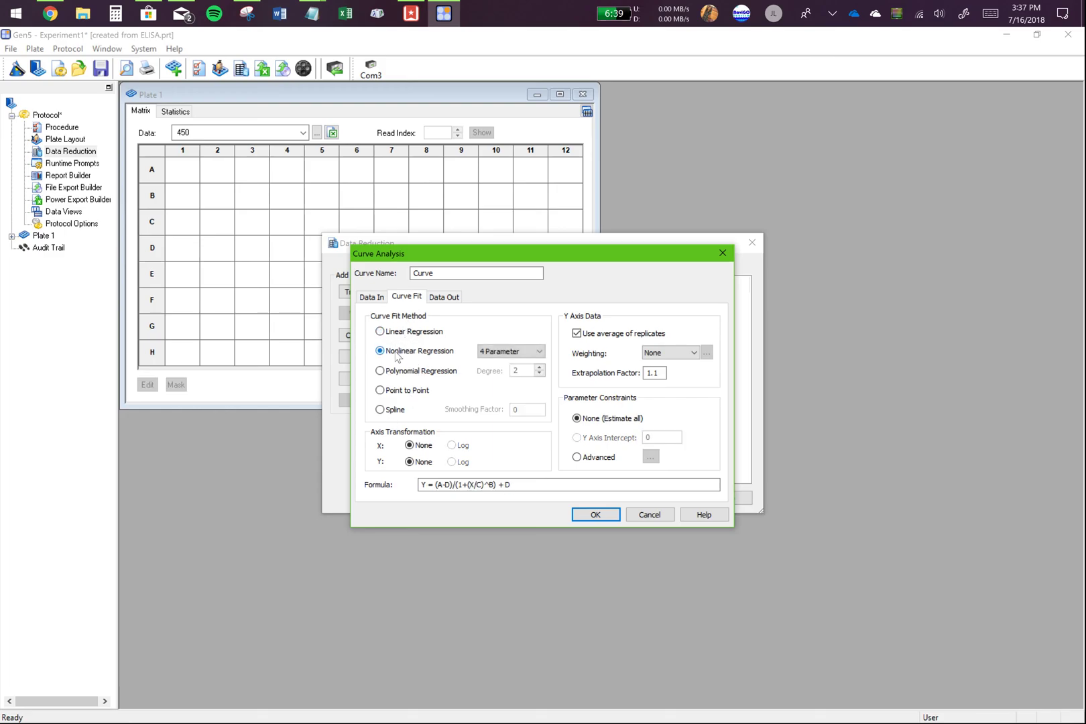
pyautogui.click(496, 353)
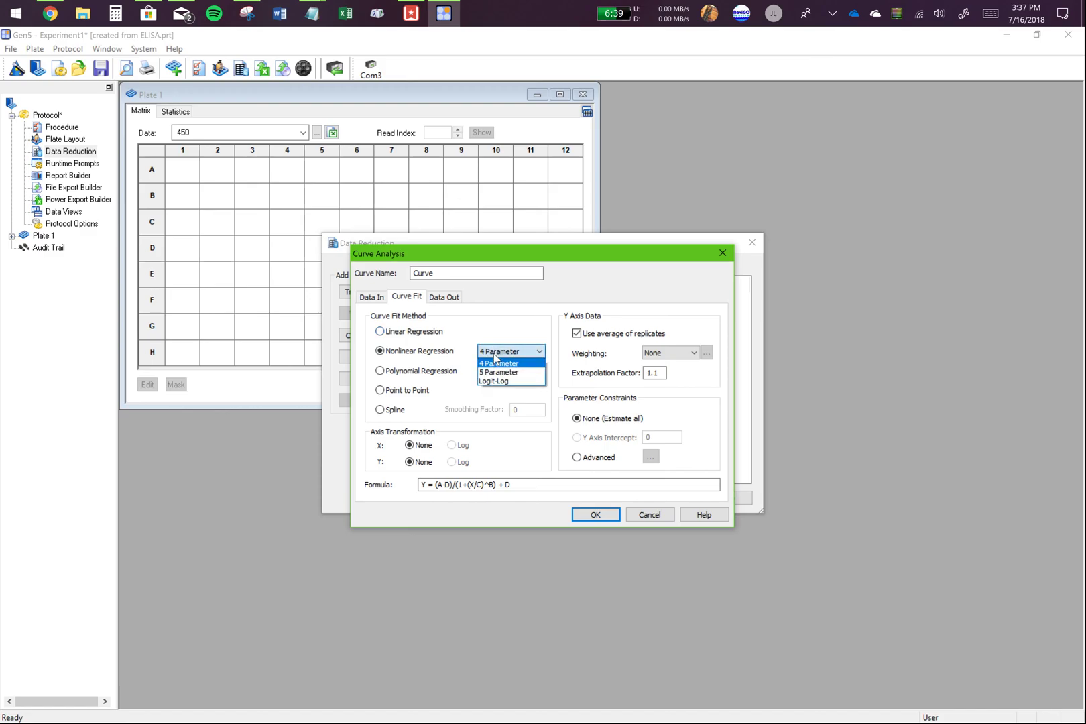
pyautogui.click(424, 335)
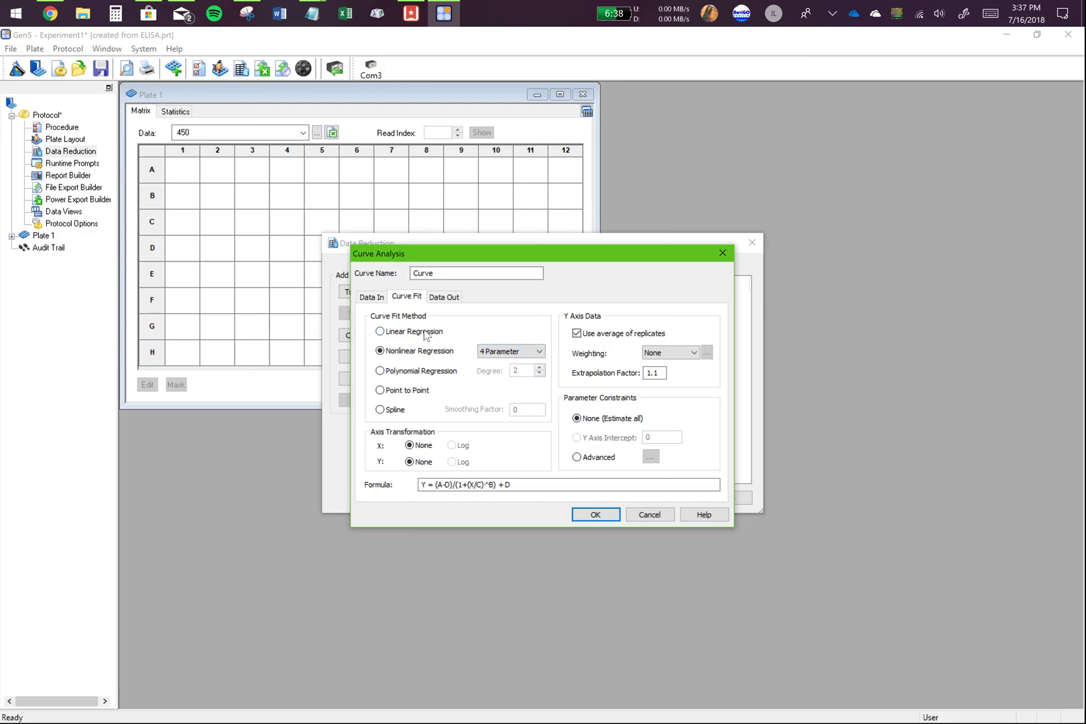
pyautogui.click(424, 336)
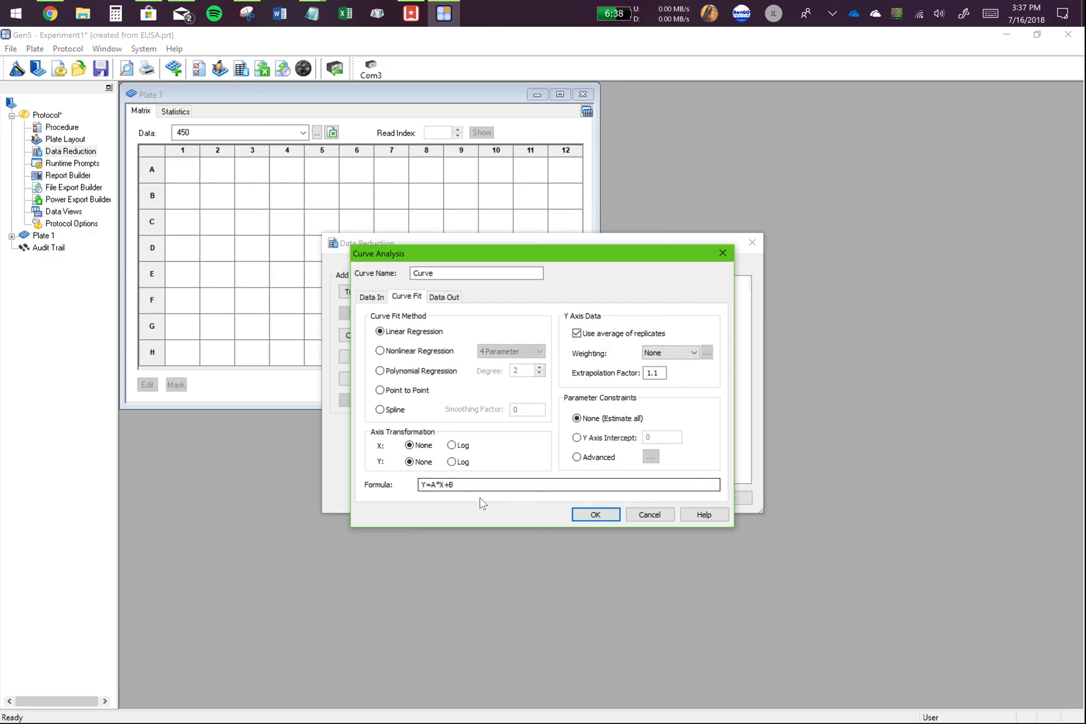
pyautogui.moveTo(459, 484); pyautogui.dragTo(387, 485)
pyautogui.press('End')
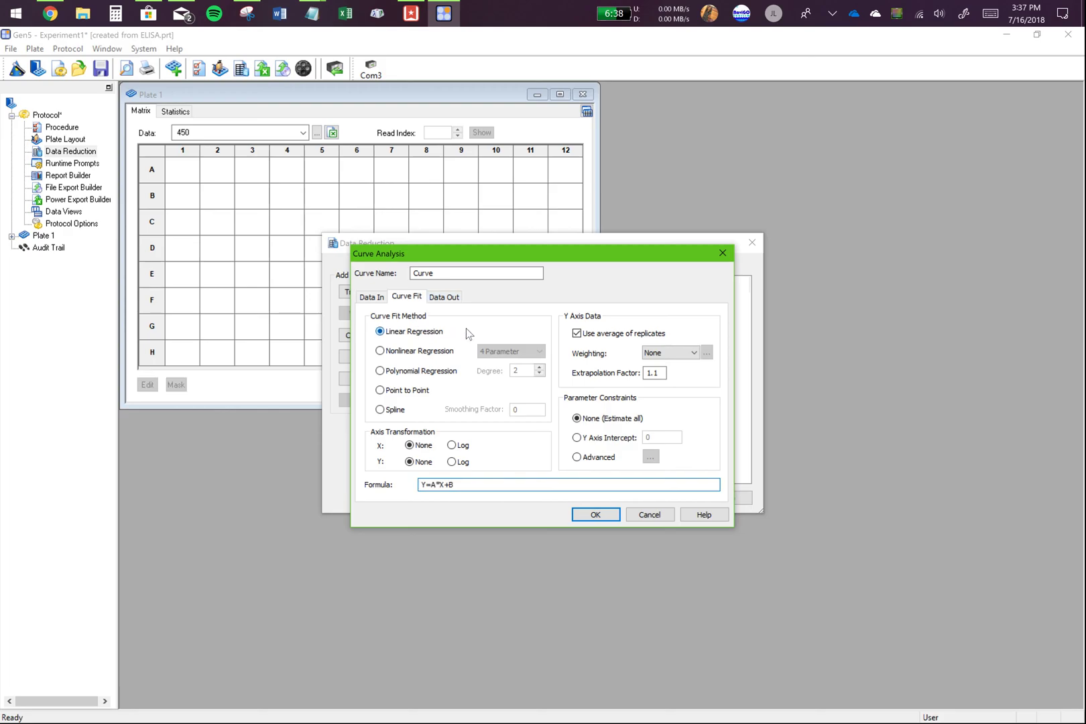
pyautogui.click(380, 350)
pyautogui.click(513, 351)
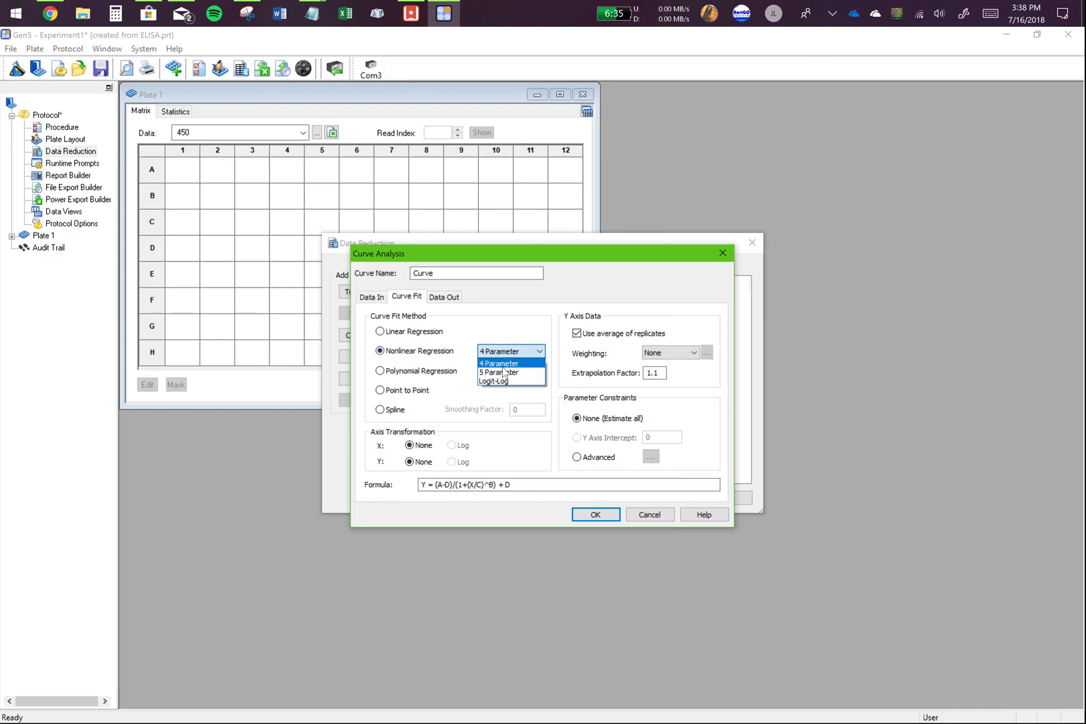
pyautogui.click(497, 374)
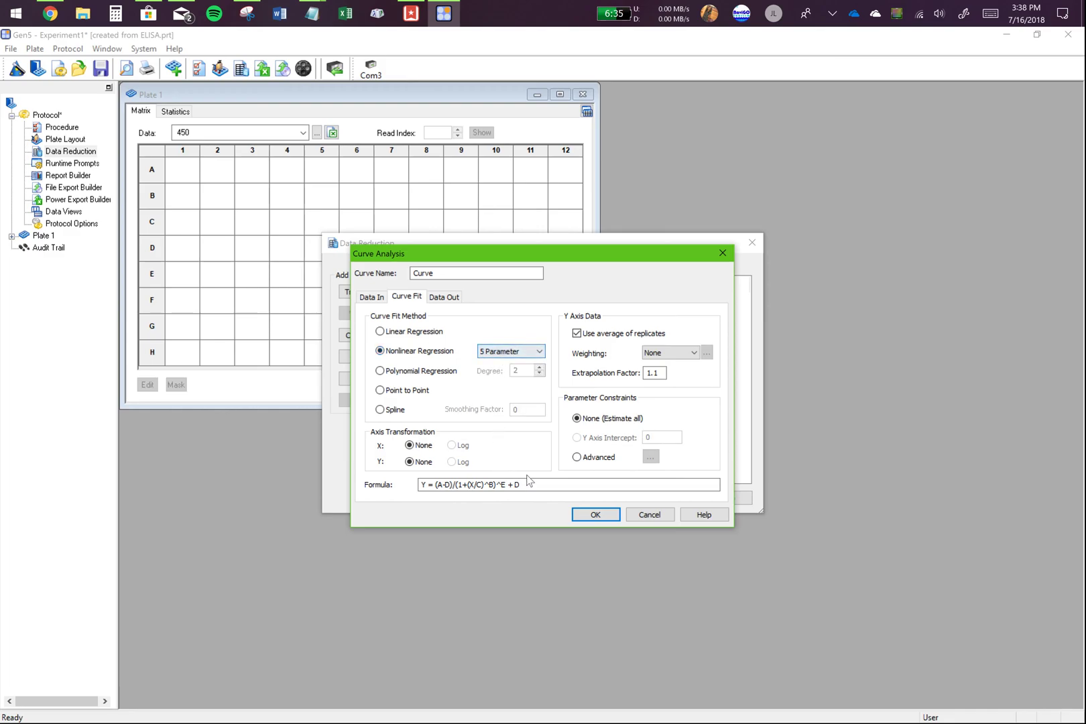
pyautogui.click(410, 332)
# Step: Enable Concentration x Dilution output and accept the Curve Analysis and Data Reduction settings
pyautogui.click(449, 299)
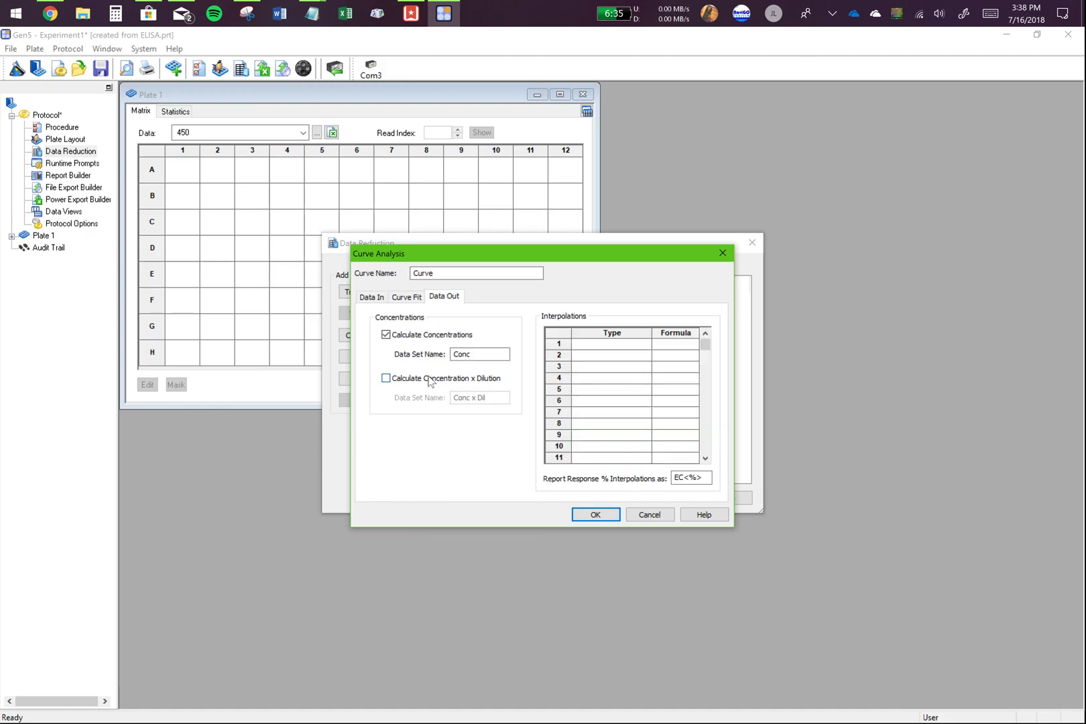
pyautogui.click(386, 379)
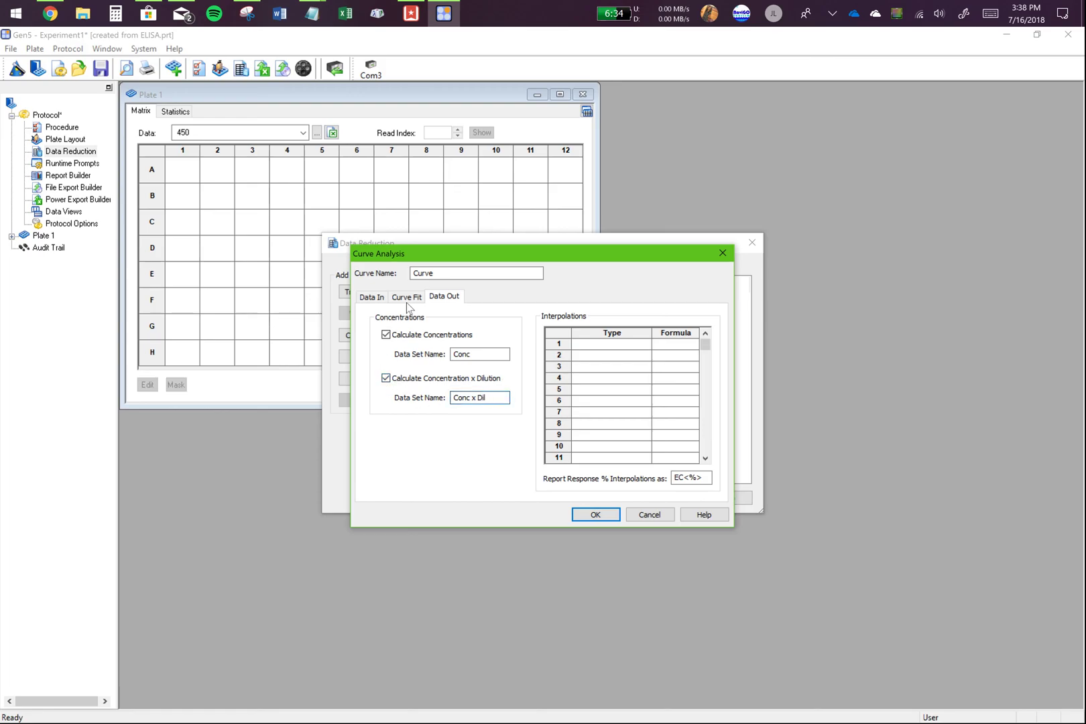
pyautogui.click(596, 514)
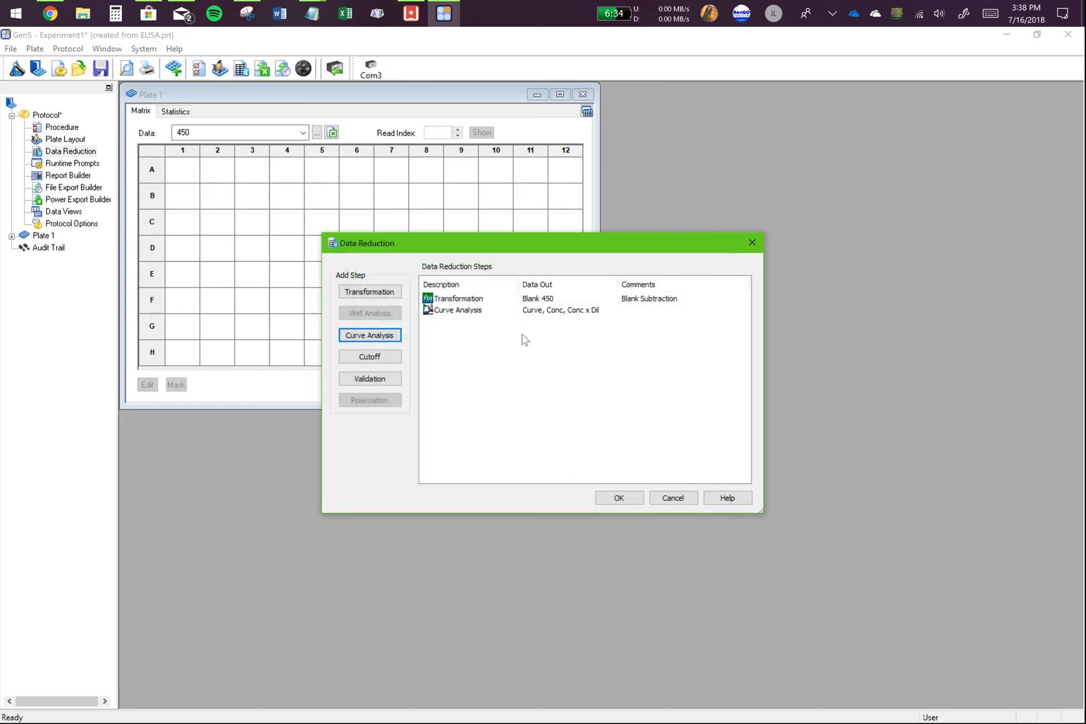
pyautogui.click(459, 312)
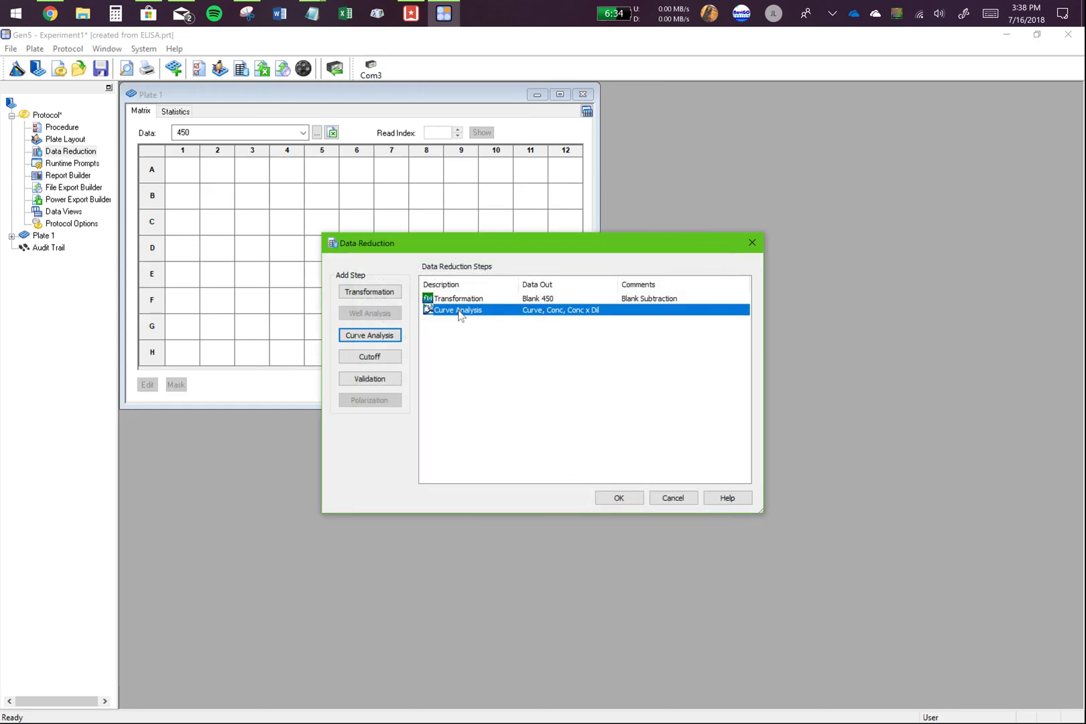
pyautogui.click(614, 496)
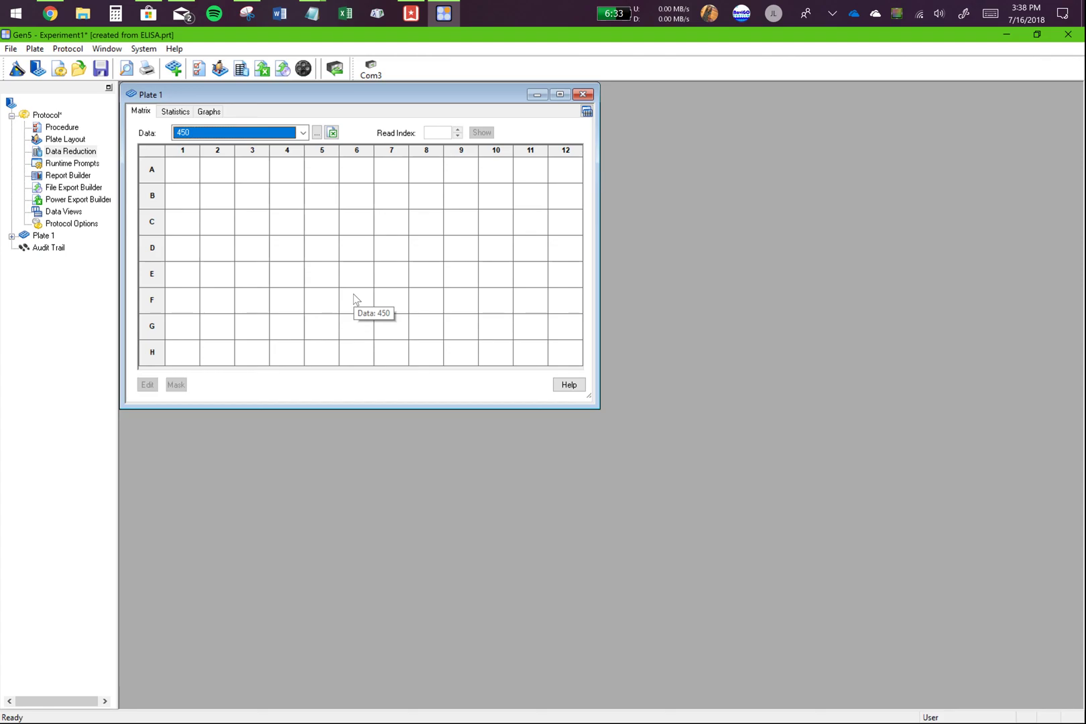
# Step: Read Plate 1 and save the experiment over the existing 123.xpt
pyautogui.click(335, 69)
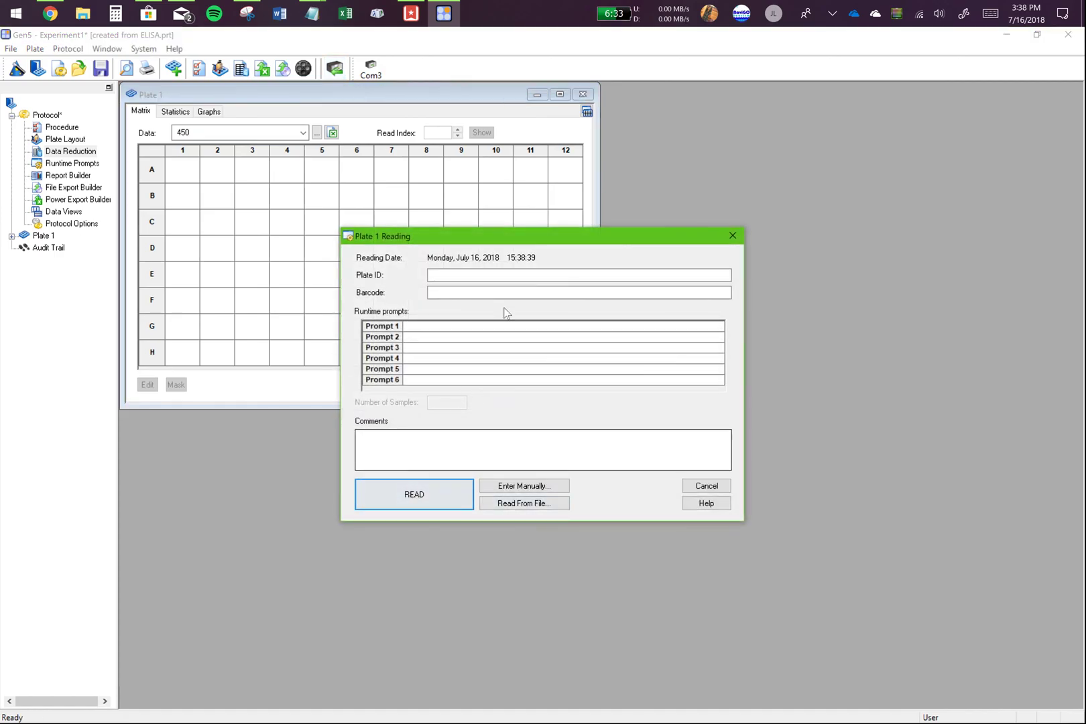
pyautogui.click(407, 495)
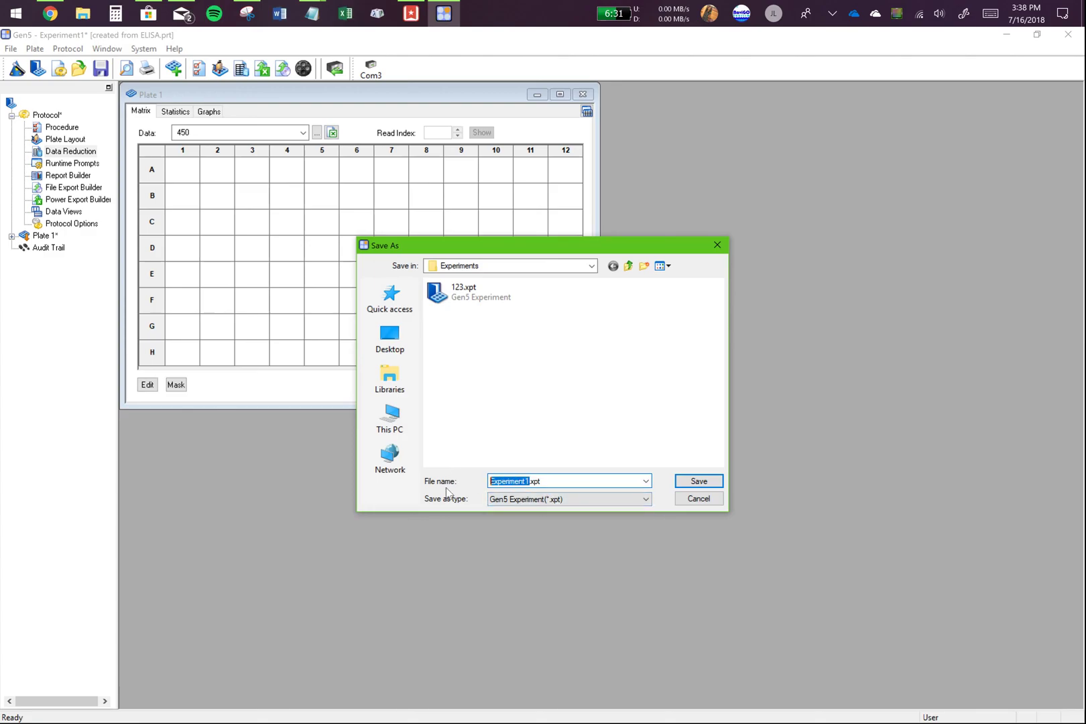
pyautogui.doubleClick(482, 303)
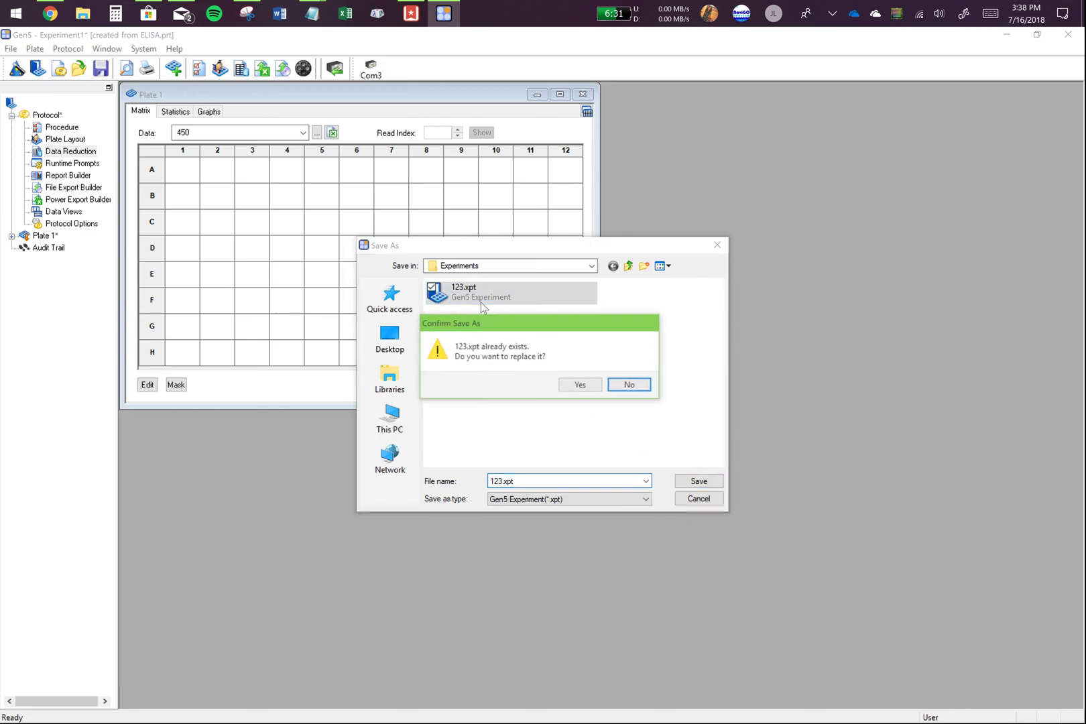
pyautogui.click(579, 384)
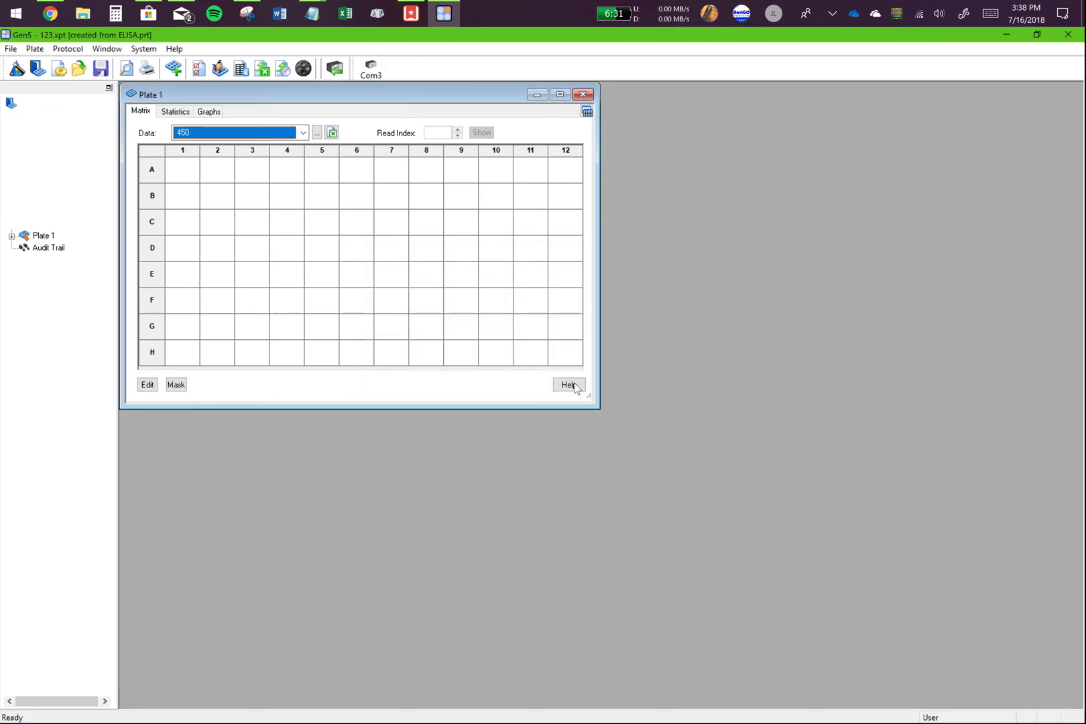